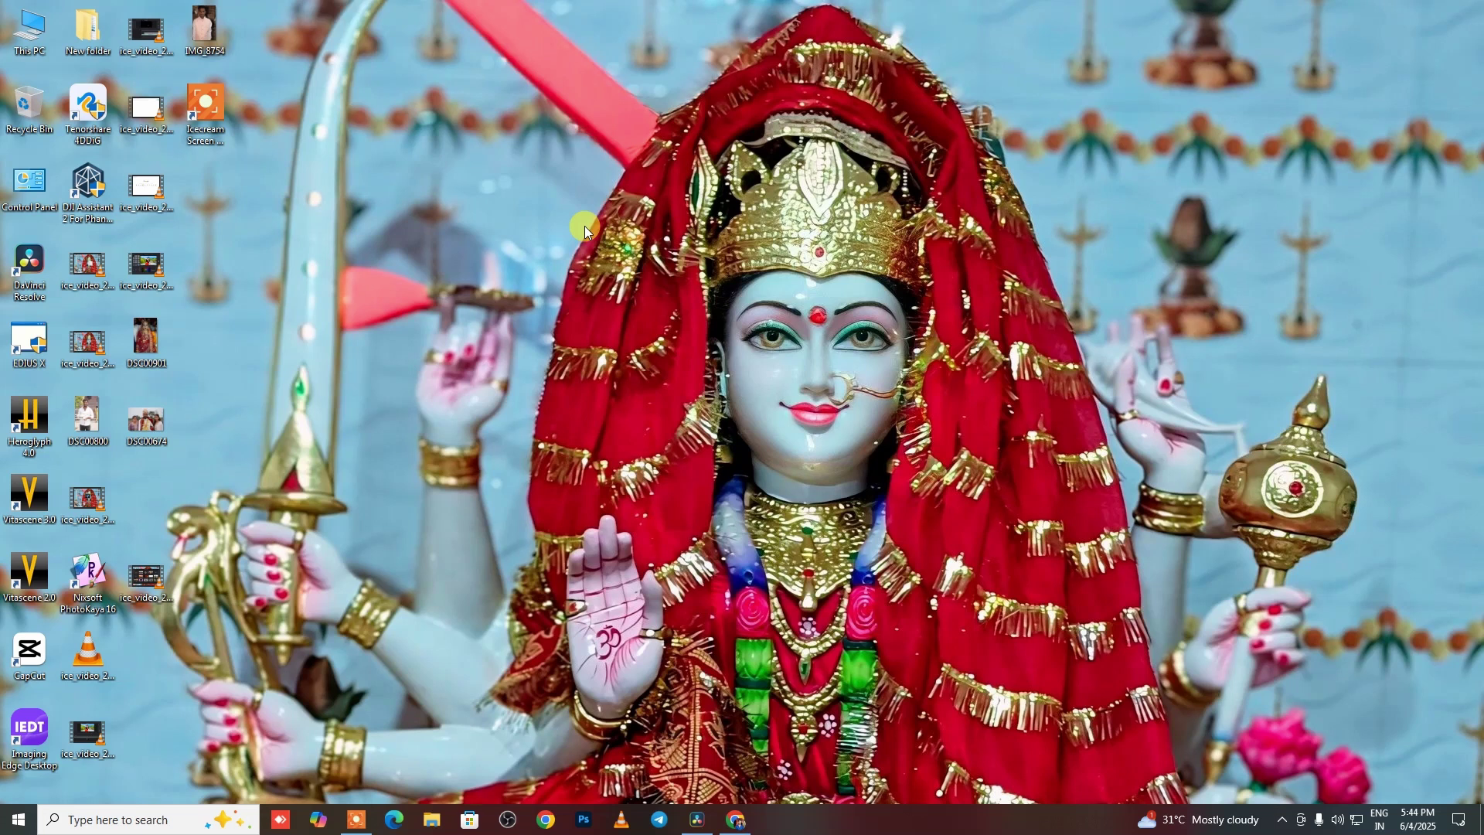
Step: Switch to DaVinci Resolve and play back the finished transition around 01:00:03:09 in Timeline 35
click(697, 819)
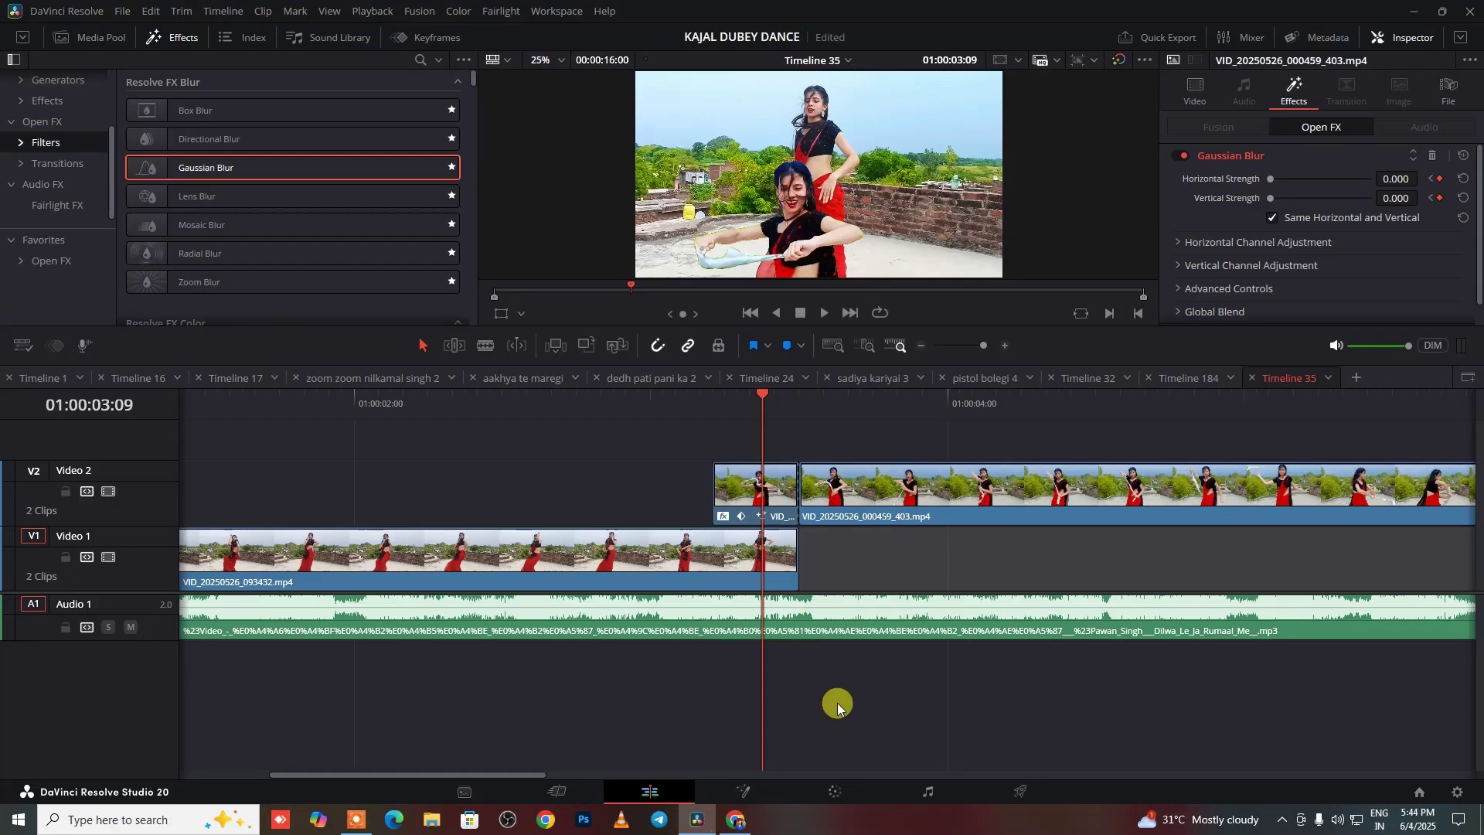
click(639, 408)
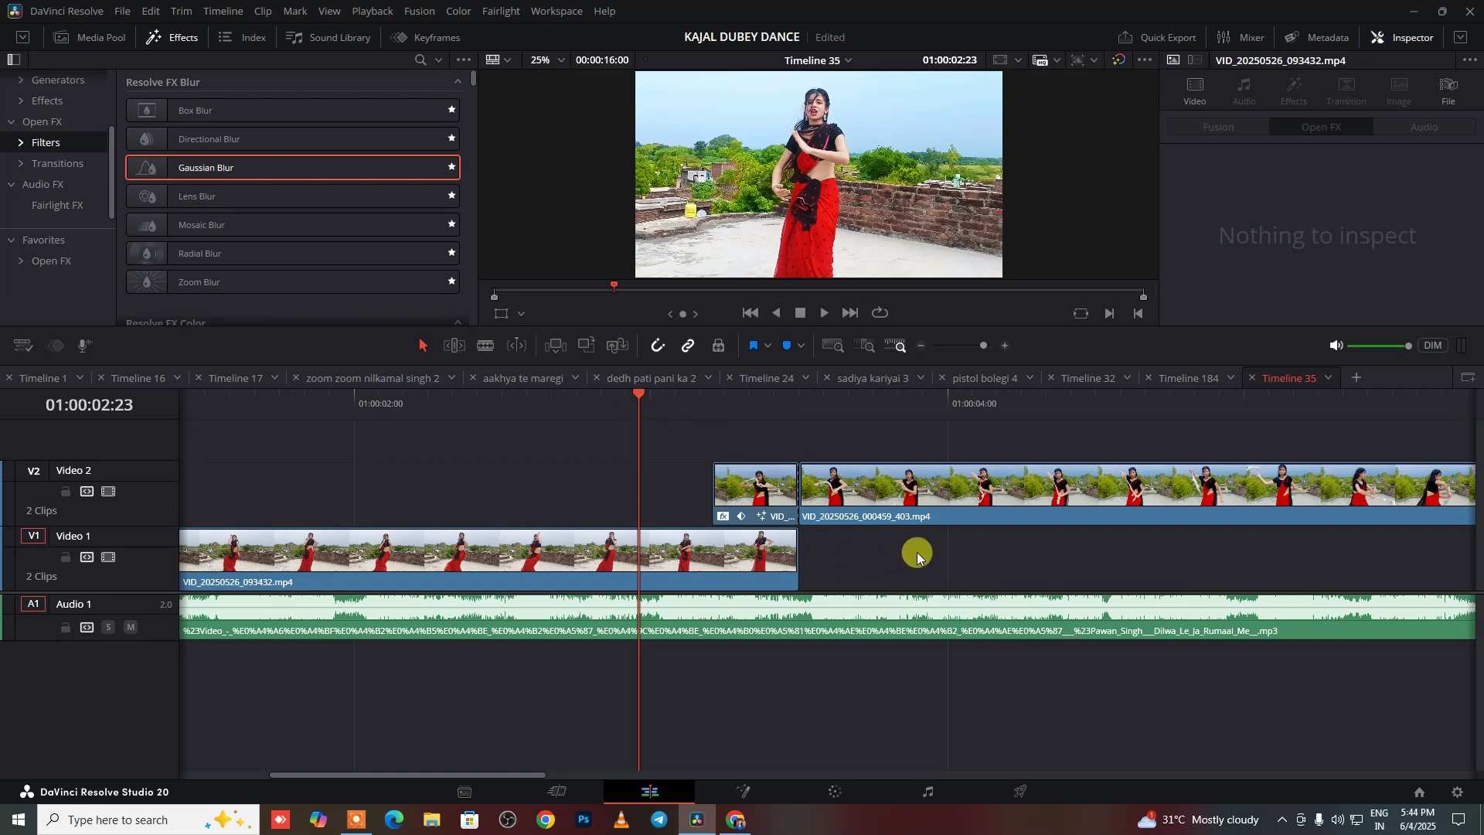
key(space)
key(space)
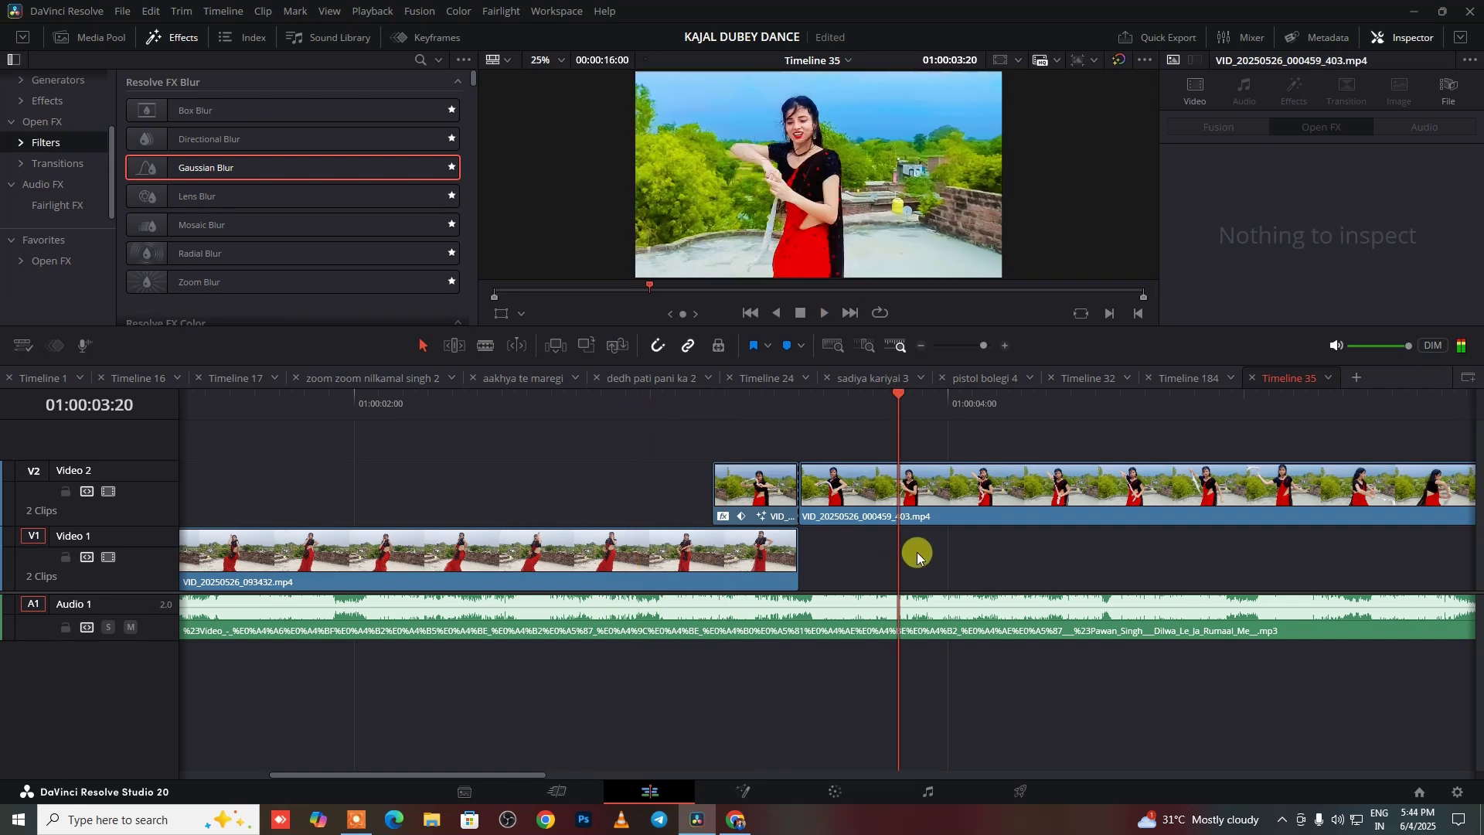
click(763, 402)
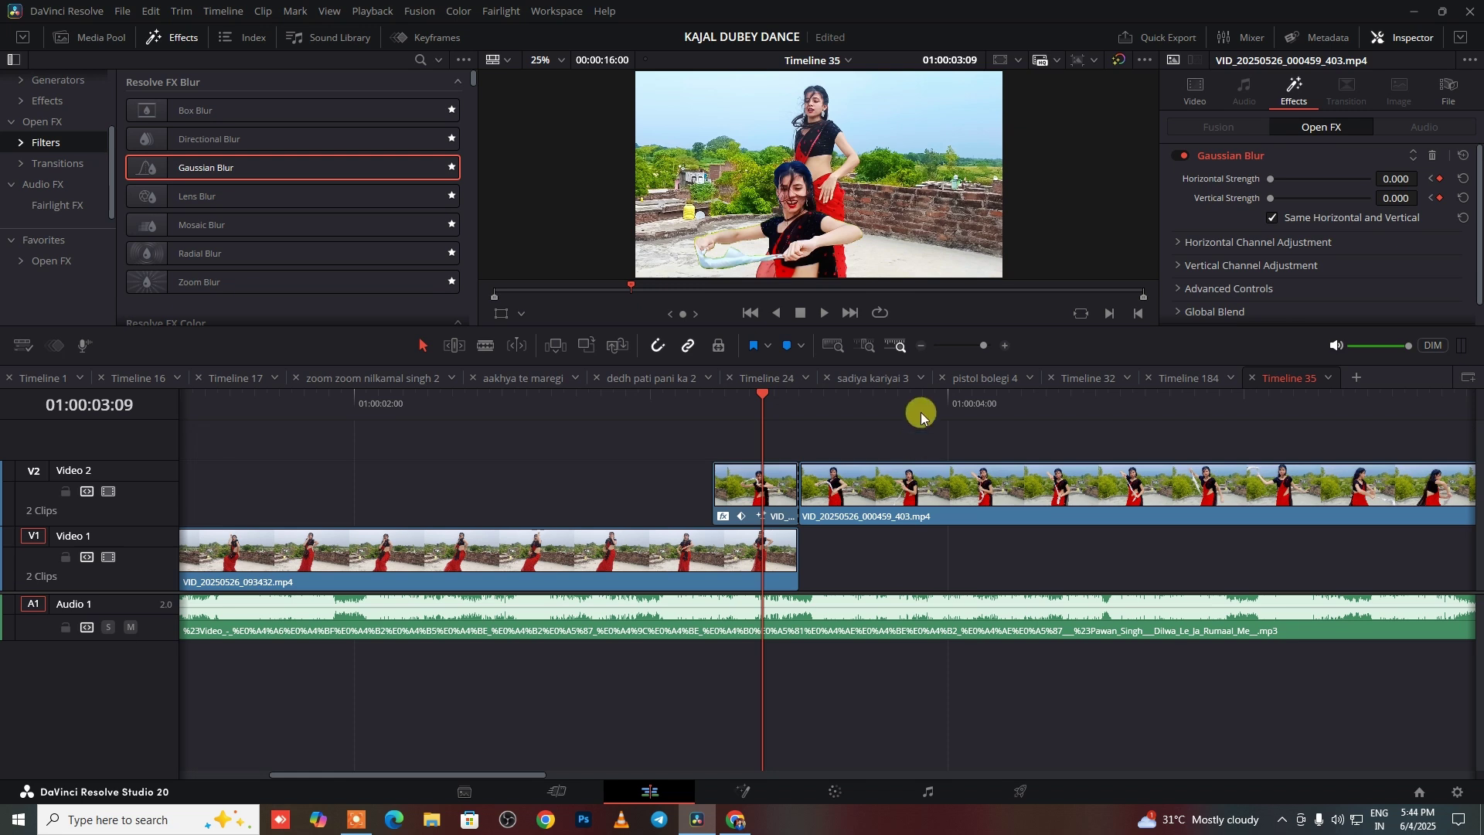
Step: Duplicate the first Video 1 clip, the Video 2 clip and the audio 20:02 further along the same tracks
click(922, 347)
click(923, 346)
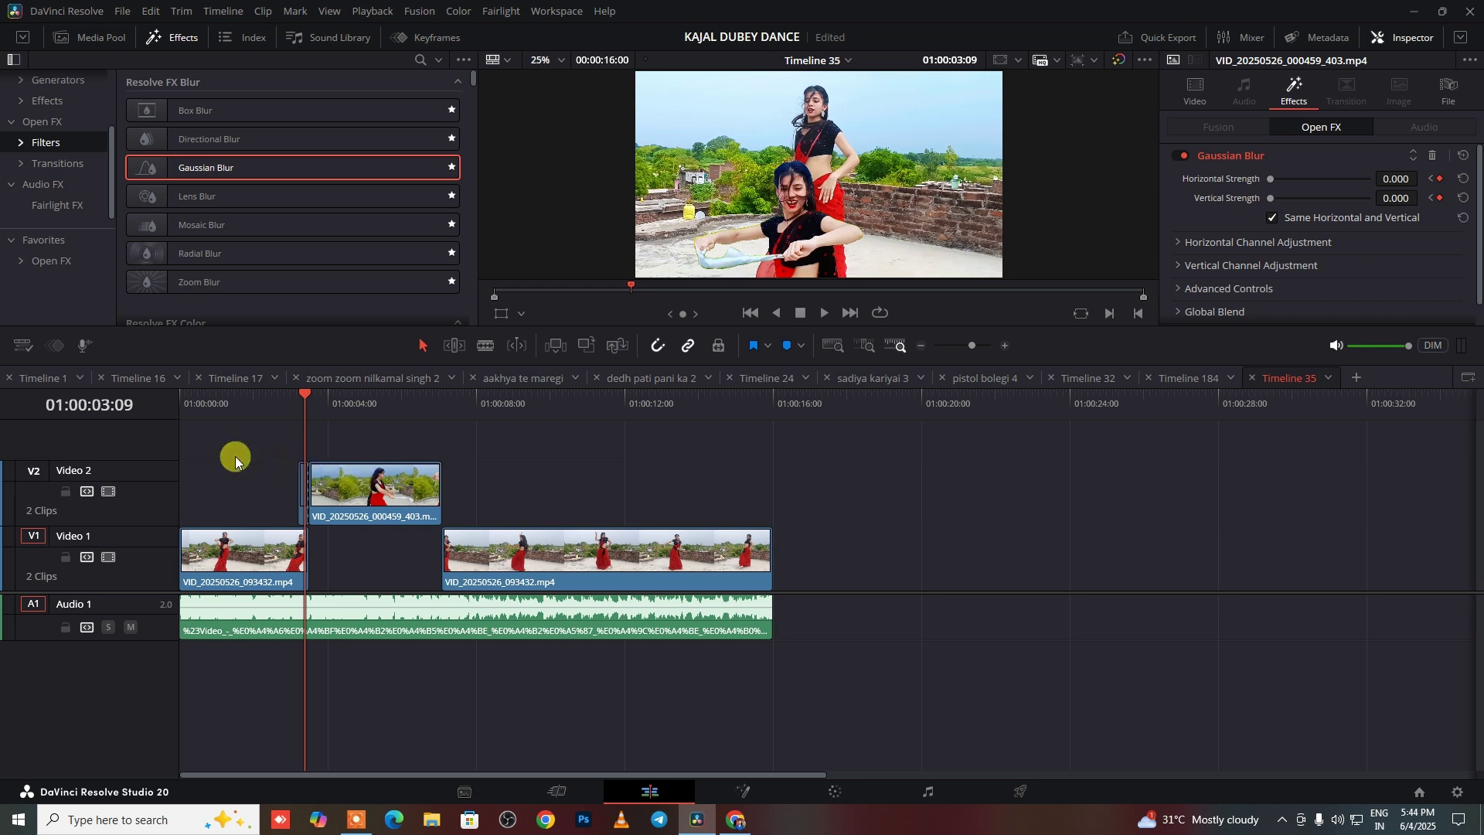
drag(237, 456, 1074, 620)
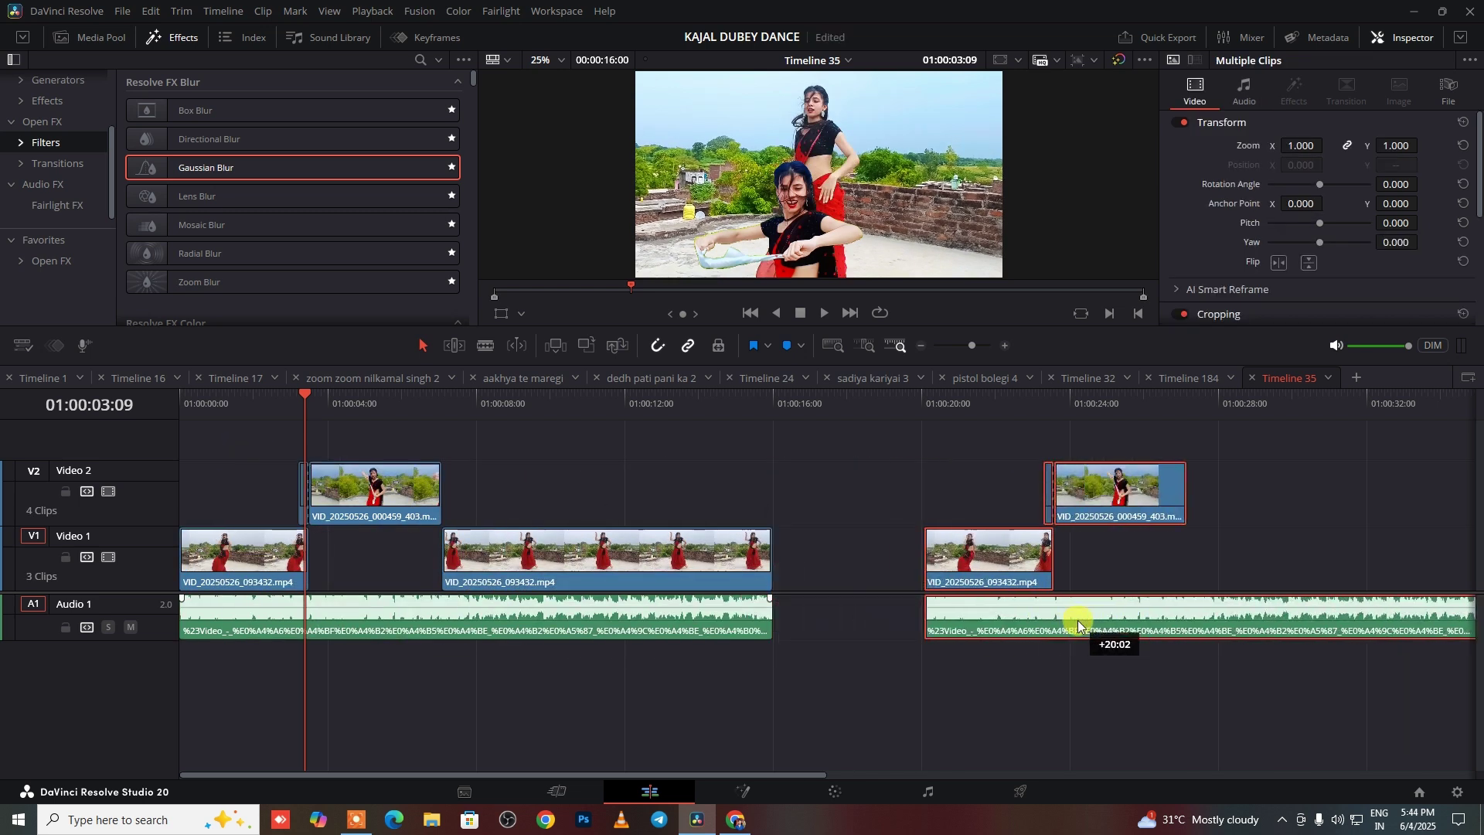
click(1005, 347)
click(1005, 345)
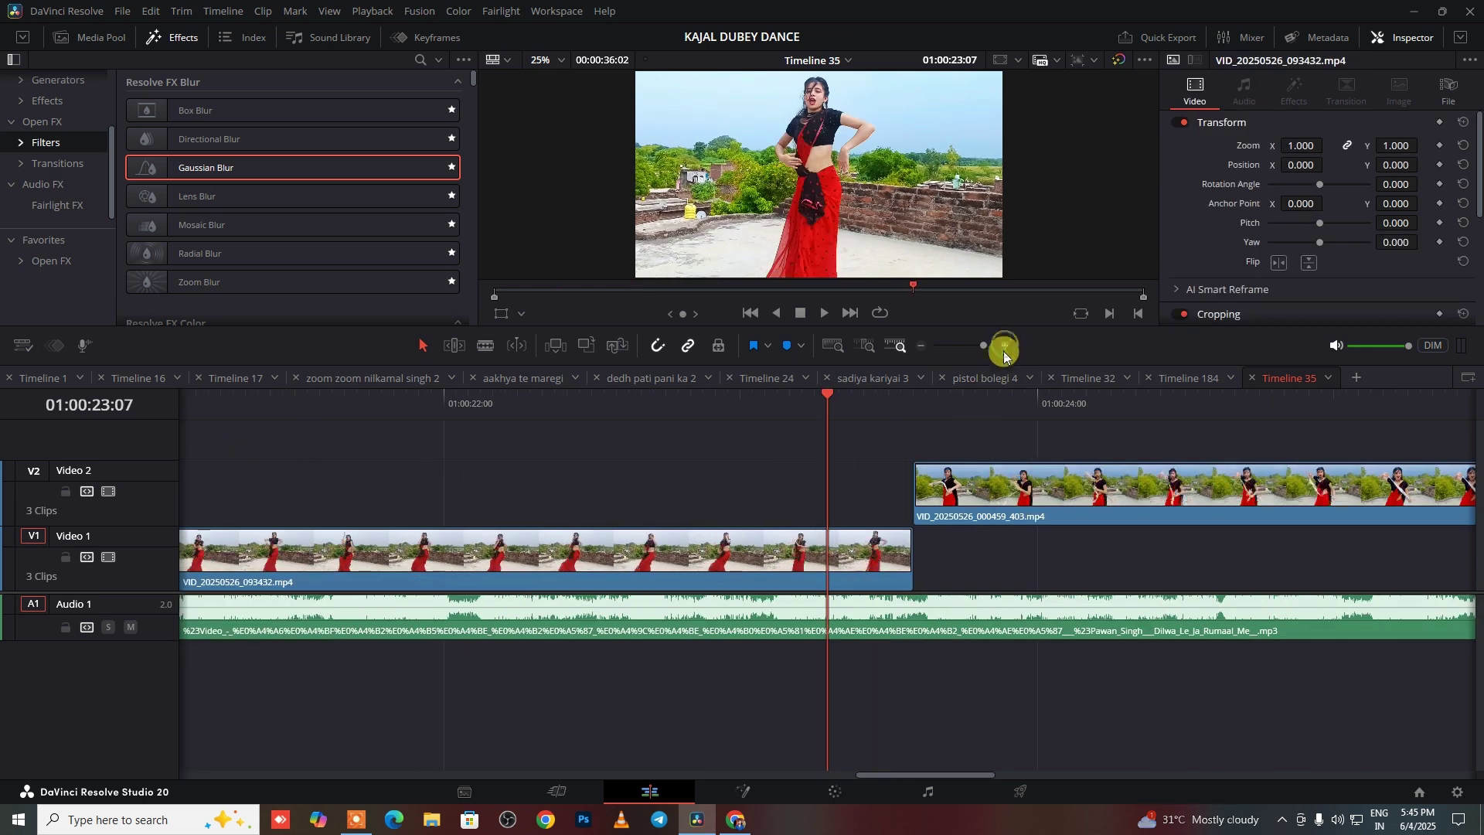
Step: Extend the duplicated Video 2 clip's start to 01:00:23:08 and split the clip at 01:00:23:14, where the Video 1 clip ends
key(Right)
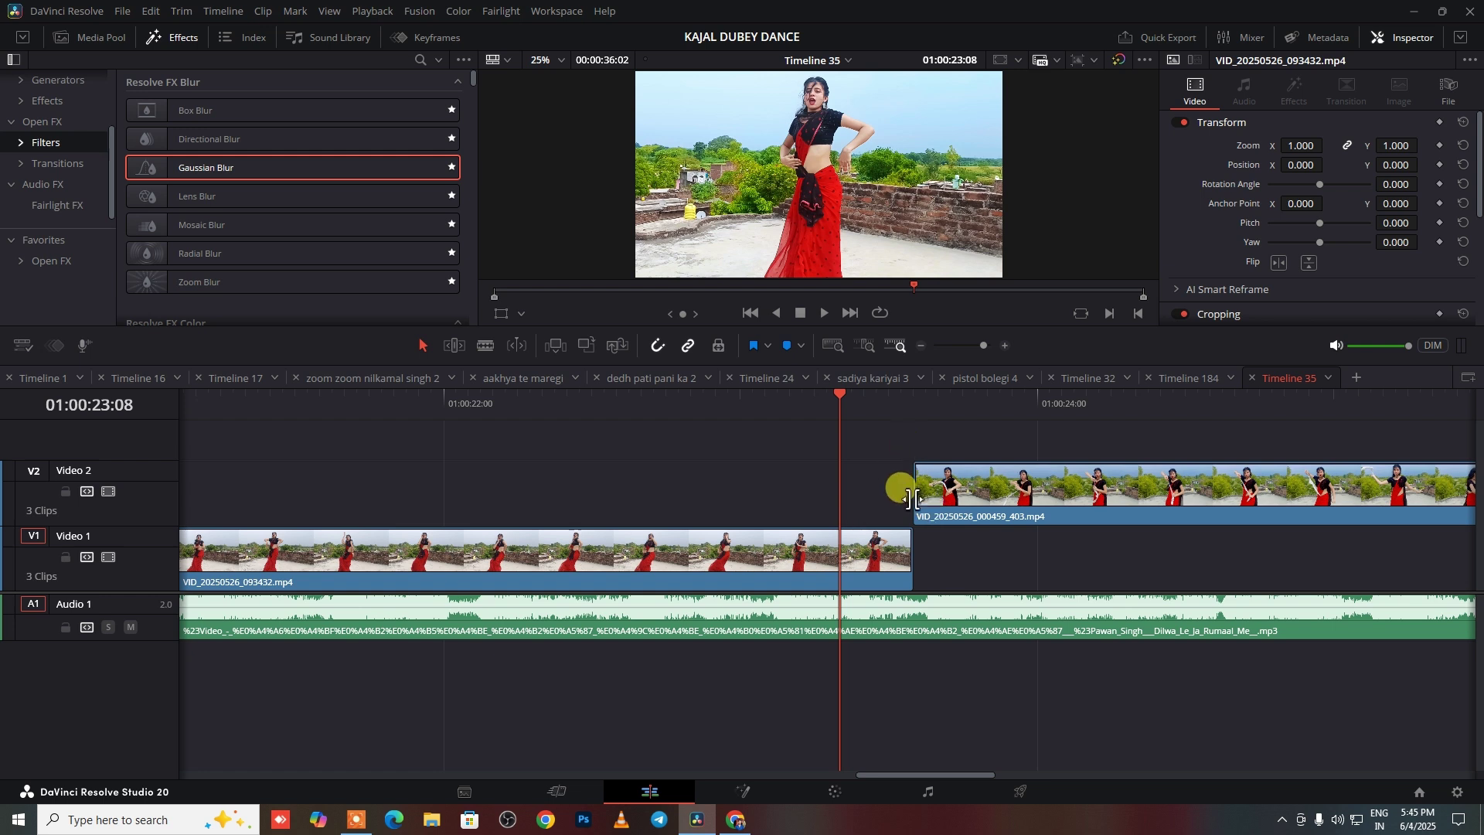
drag(914, 496, 827, 495)
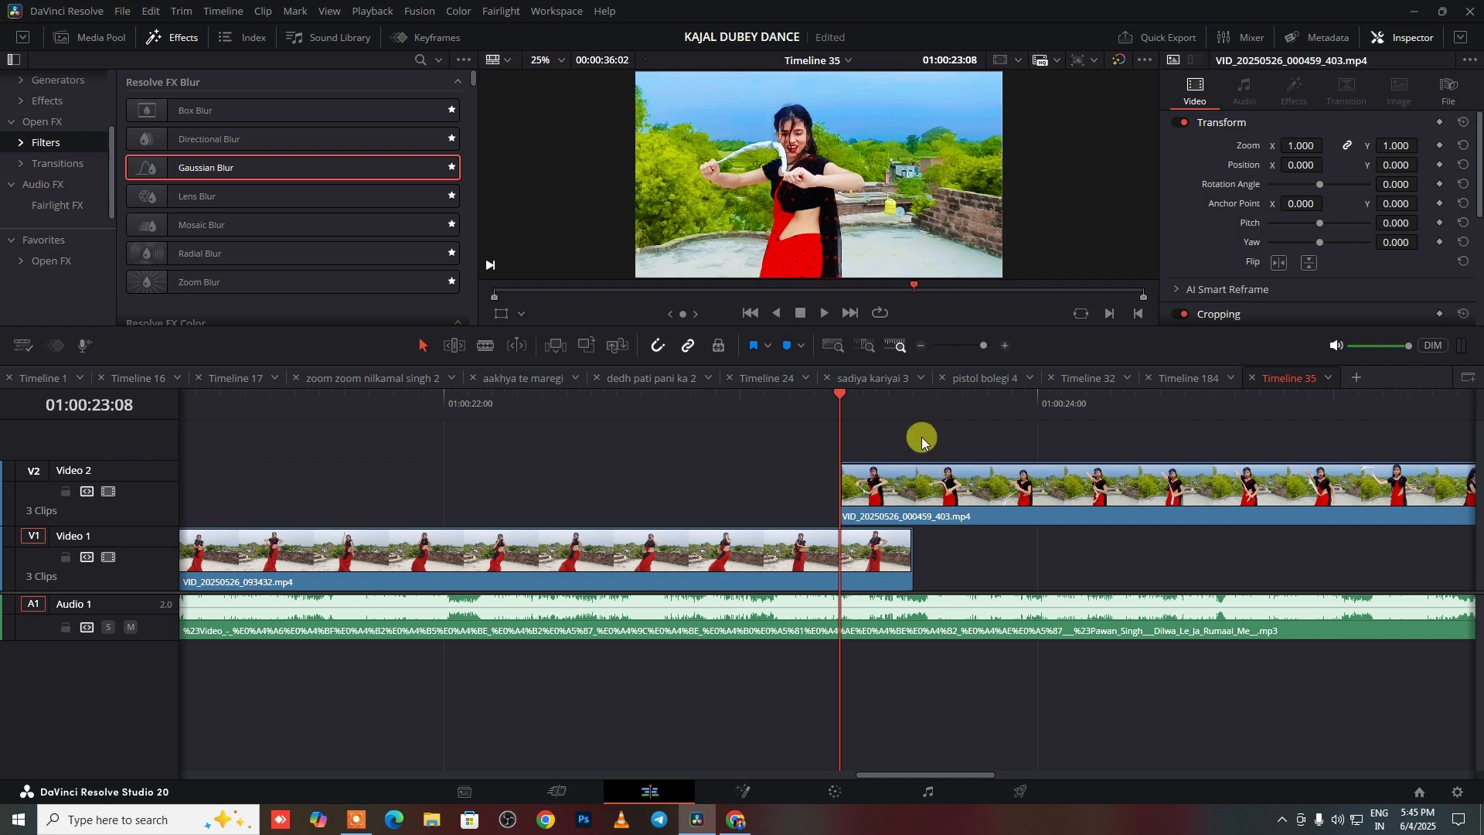
click(965, 399)
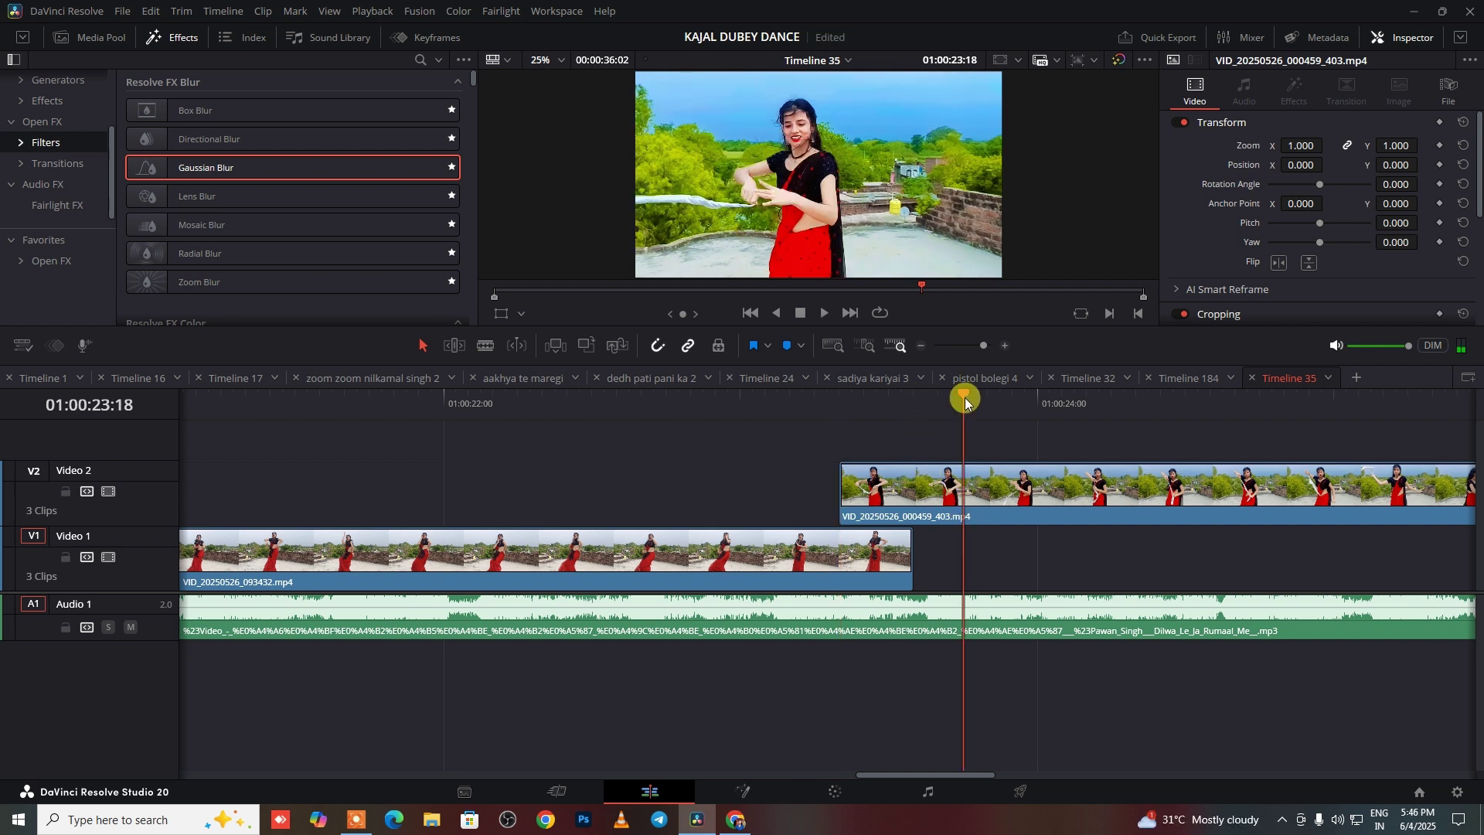
drag(965, 397, 912, 409)
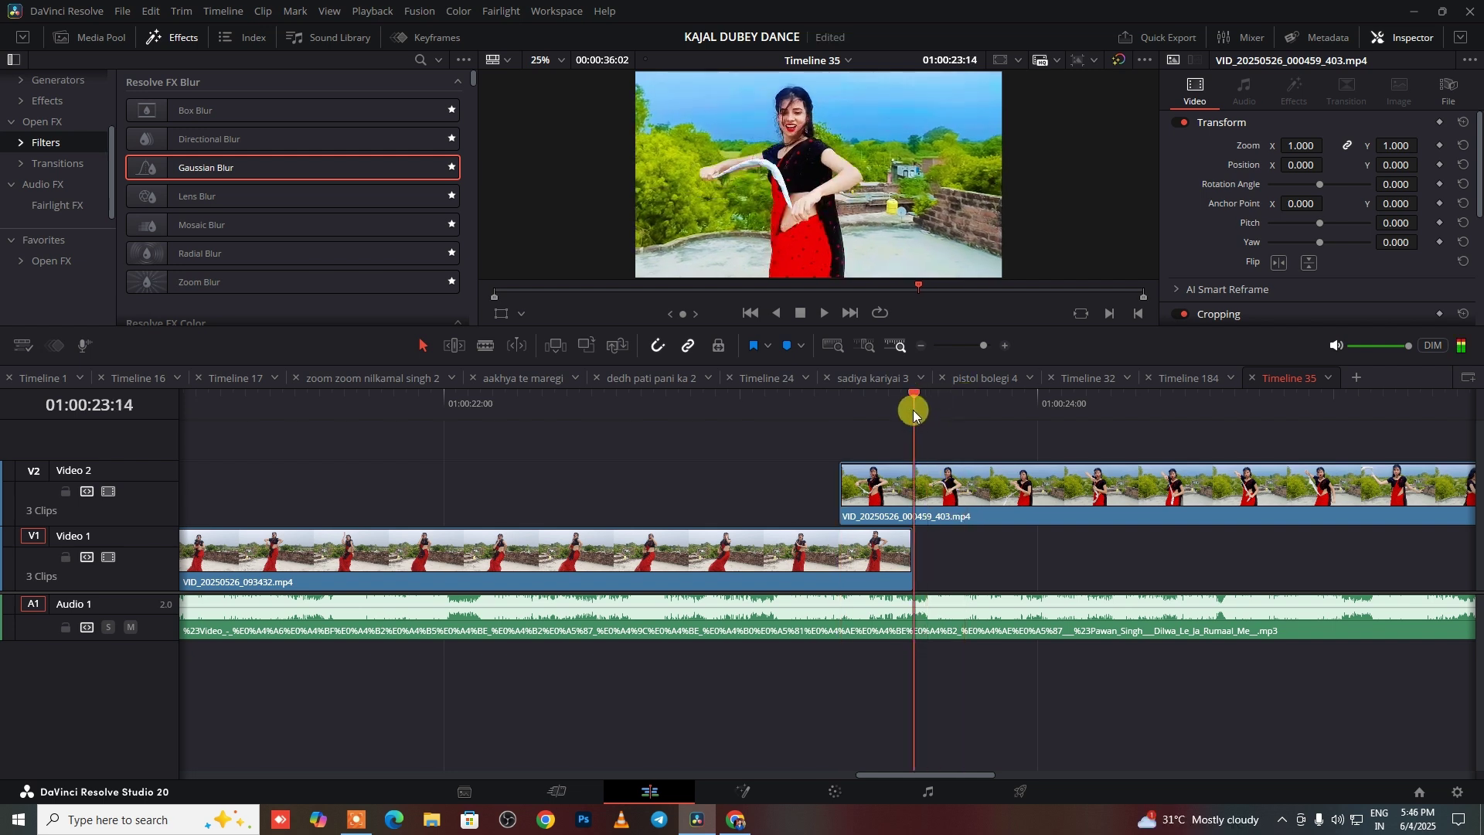
click(943, 505)
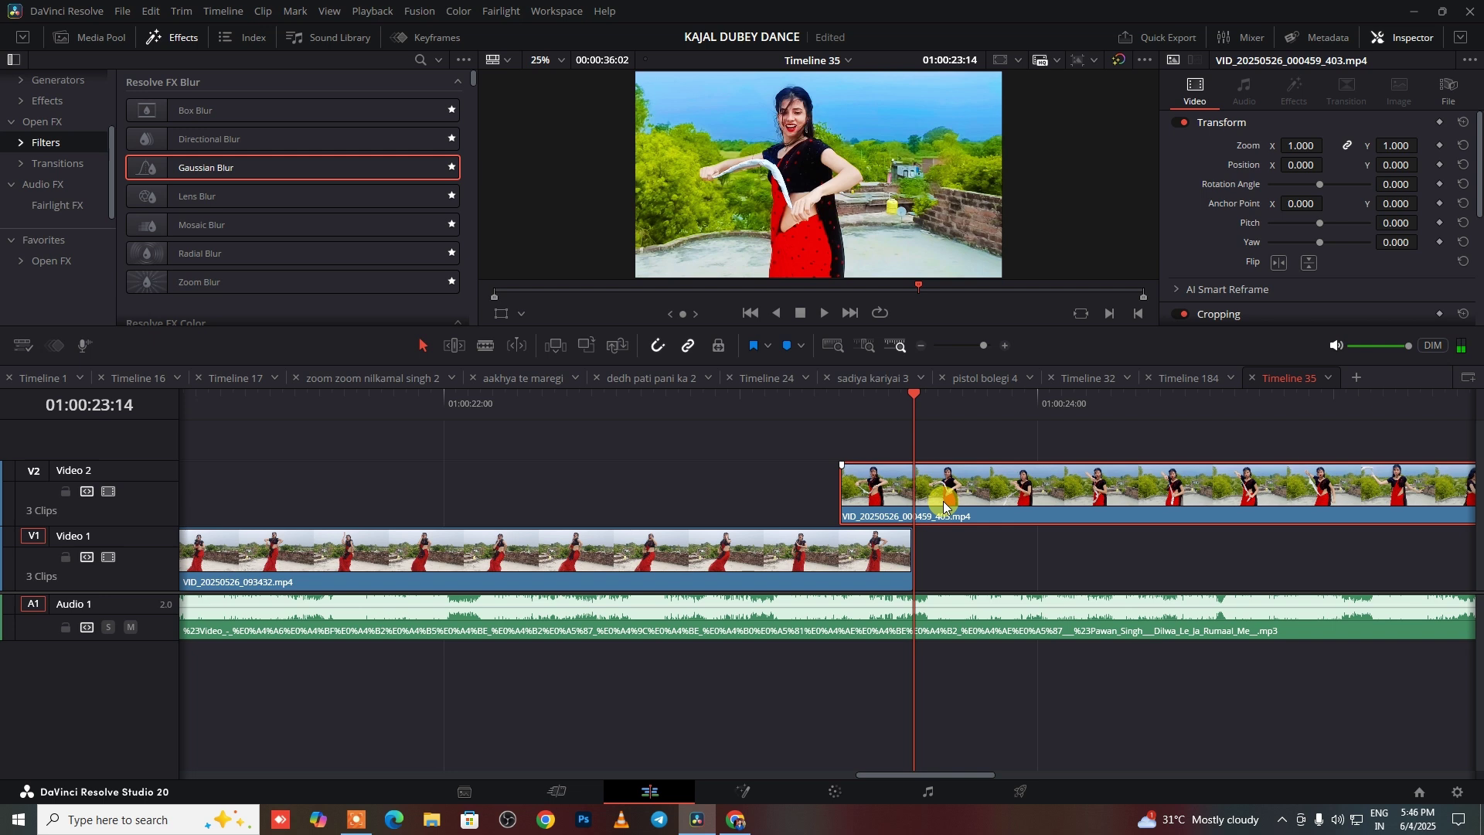
key(ctrl+b)
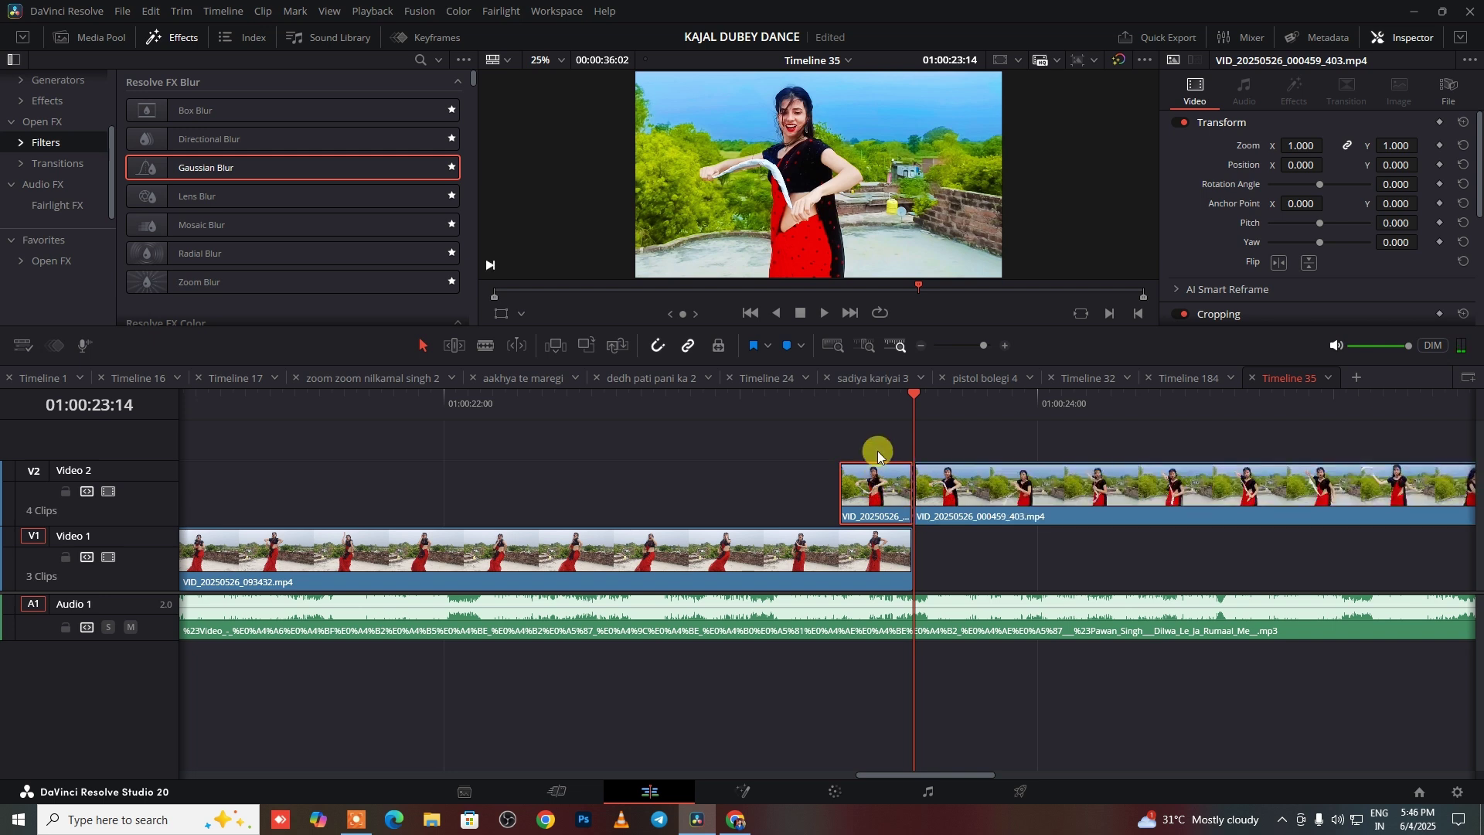
Step: Extend the start of the short Video 2 piece back to 01:00:23:07
click(841, 403)
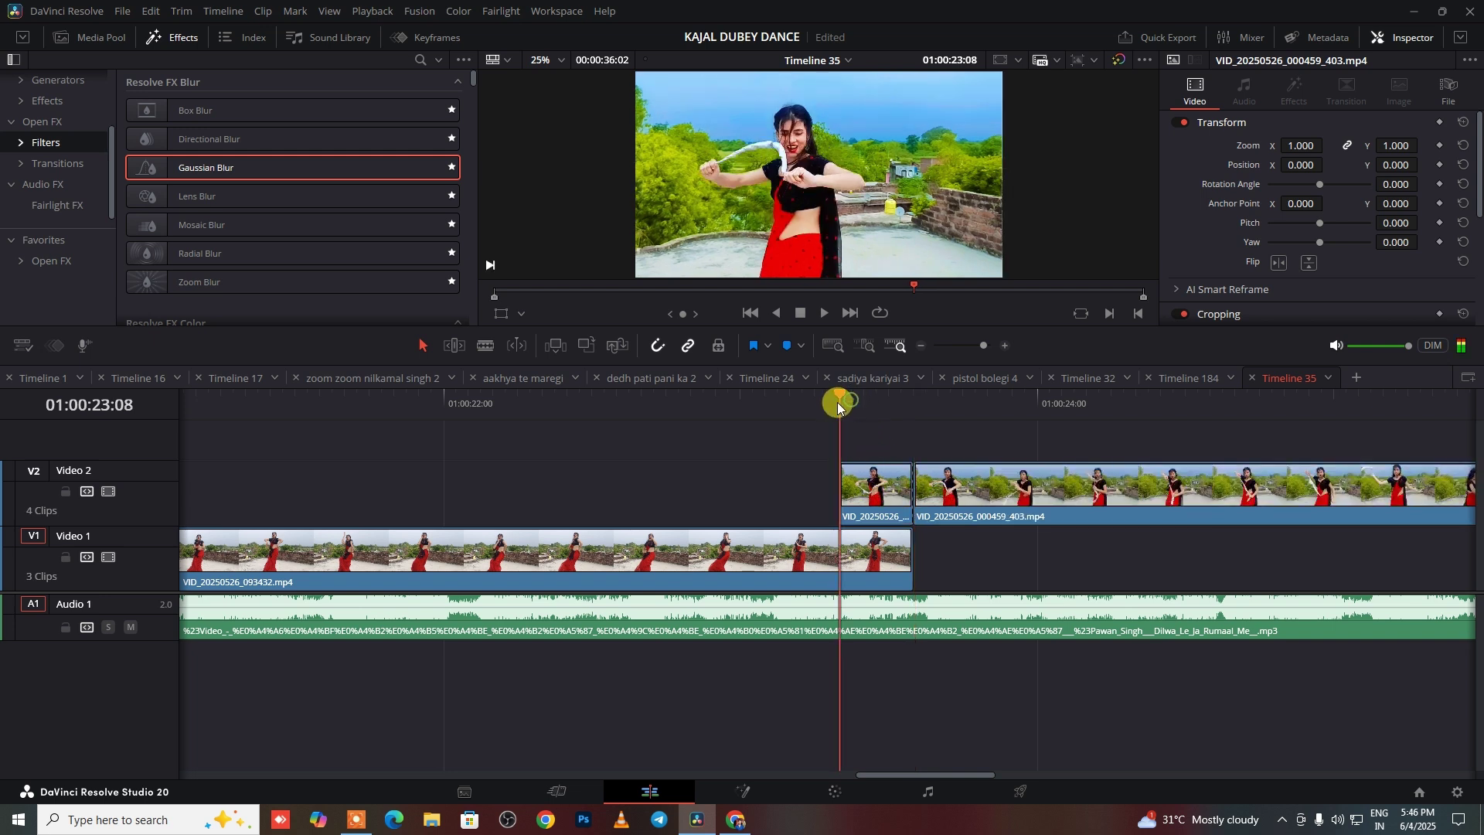
click(866, 494)
key(ctrl+z)
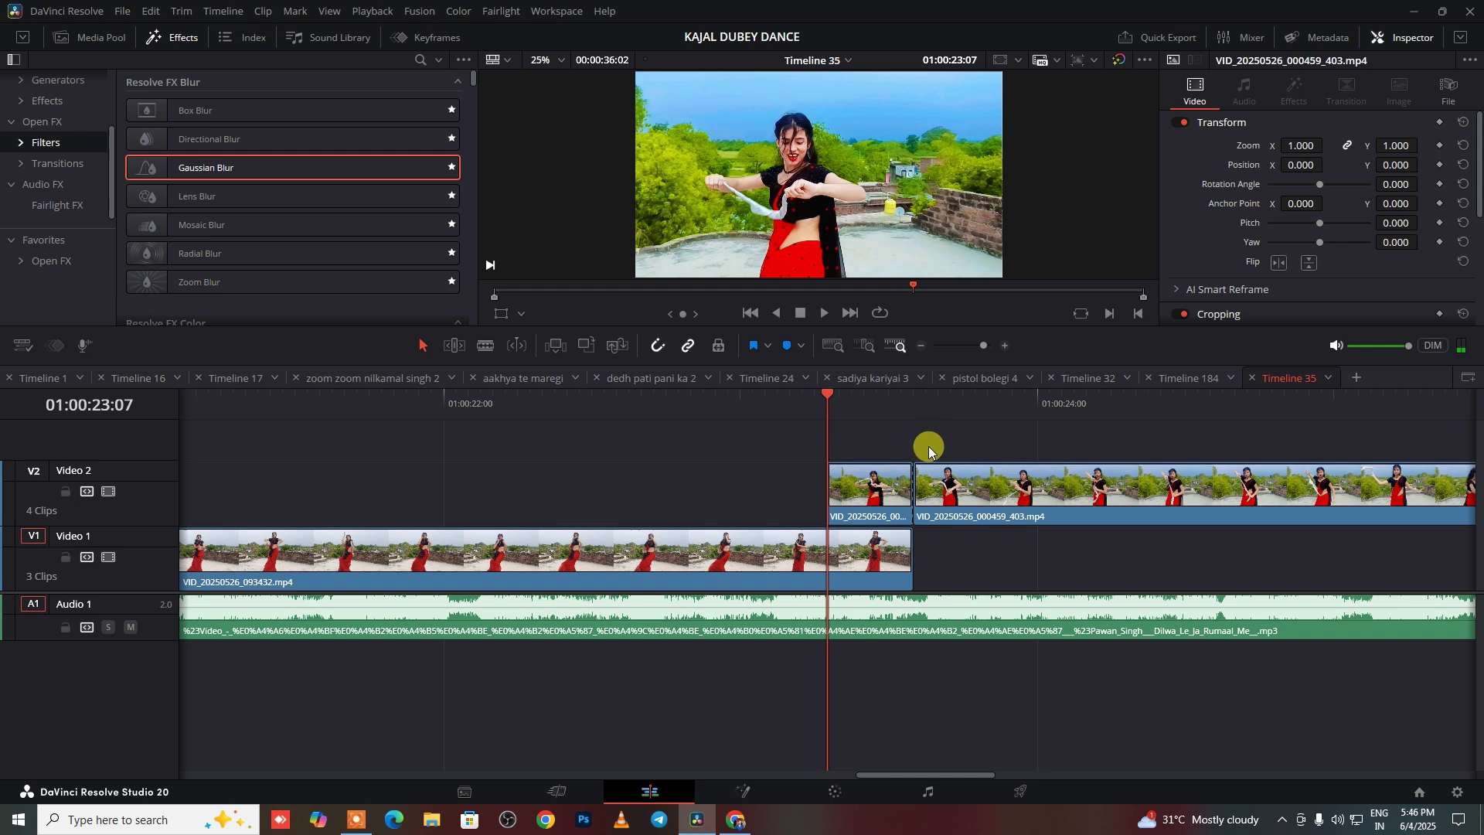
Step: Open the short Video 2 piece in Fusion and spread the MediaIn1 and MediaOut1 nodes apart
click(876, 503)
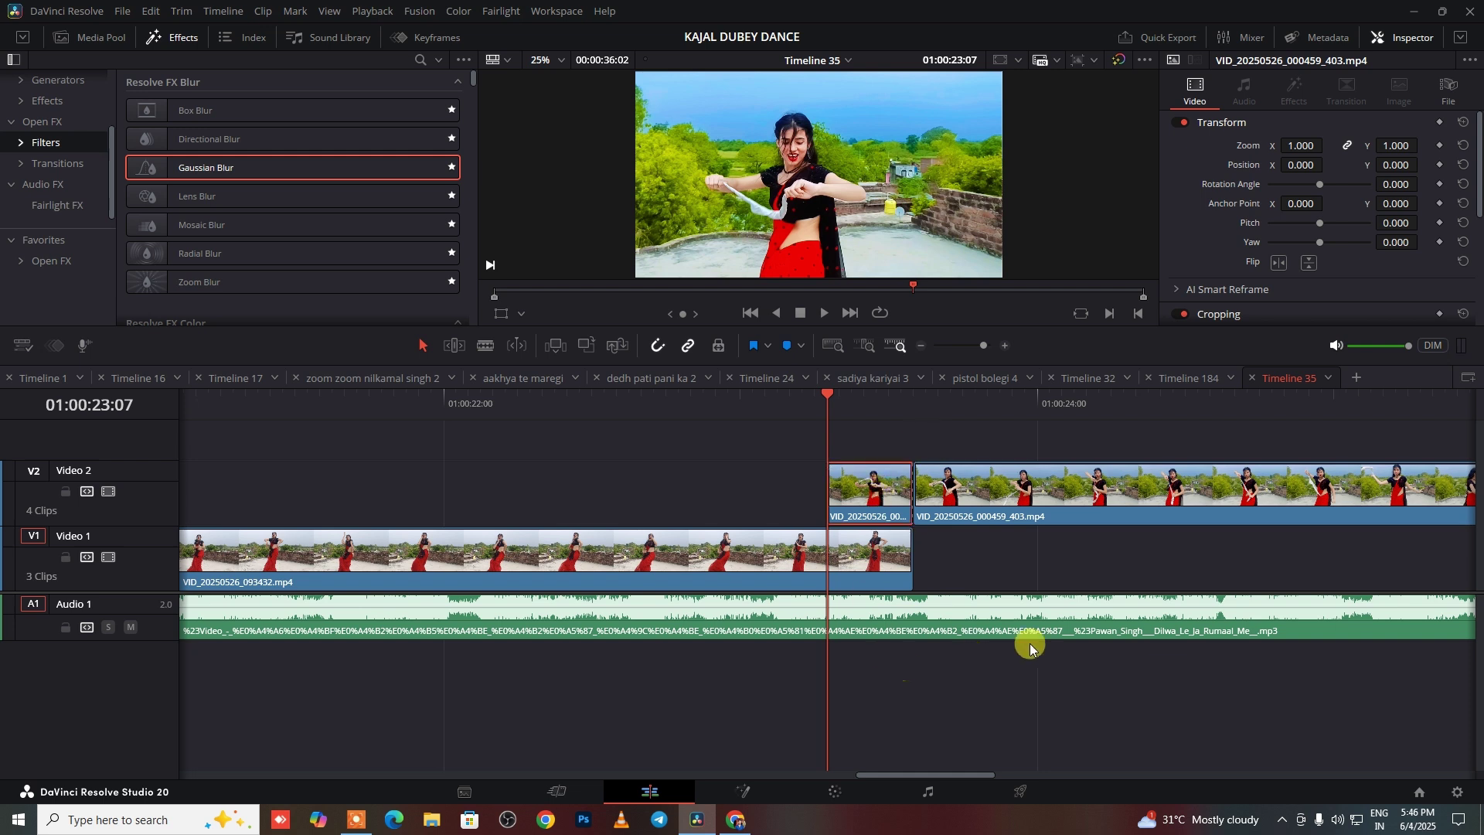
click(746, 794)
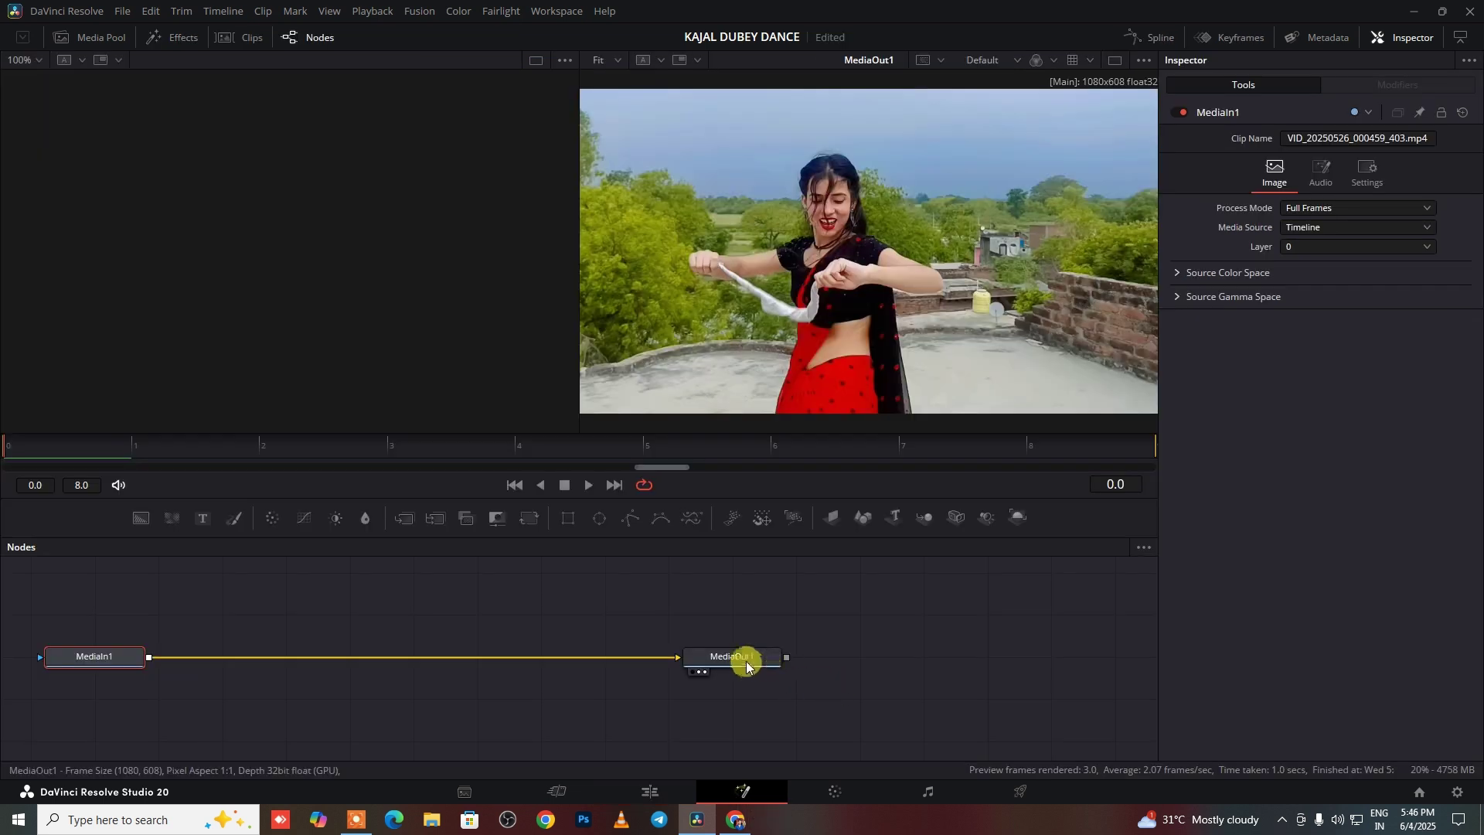
drag(866, 634, 806, 661)
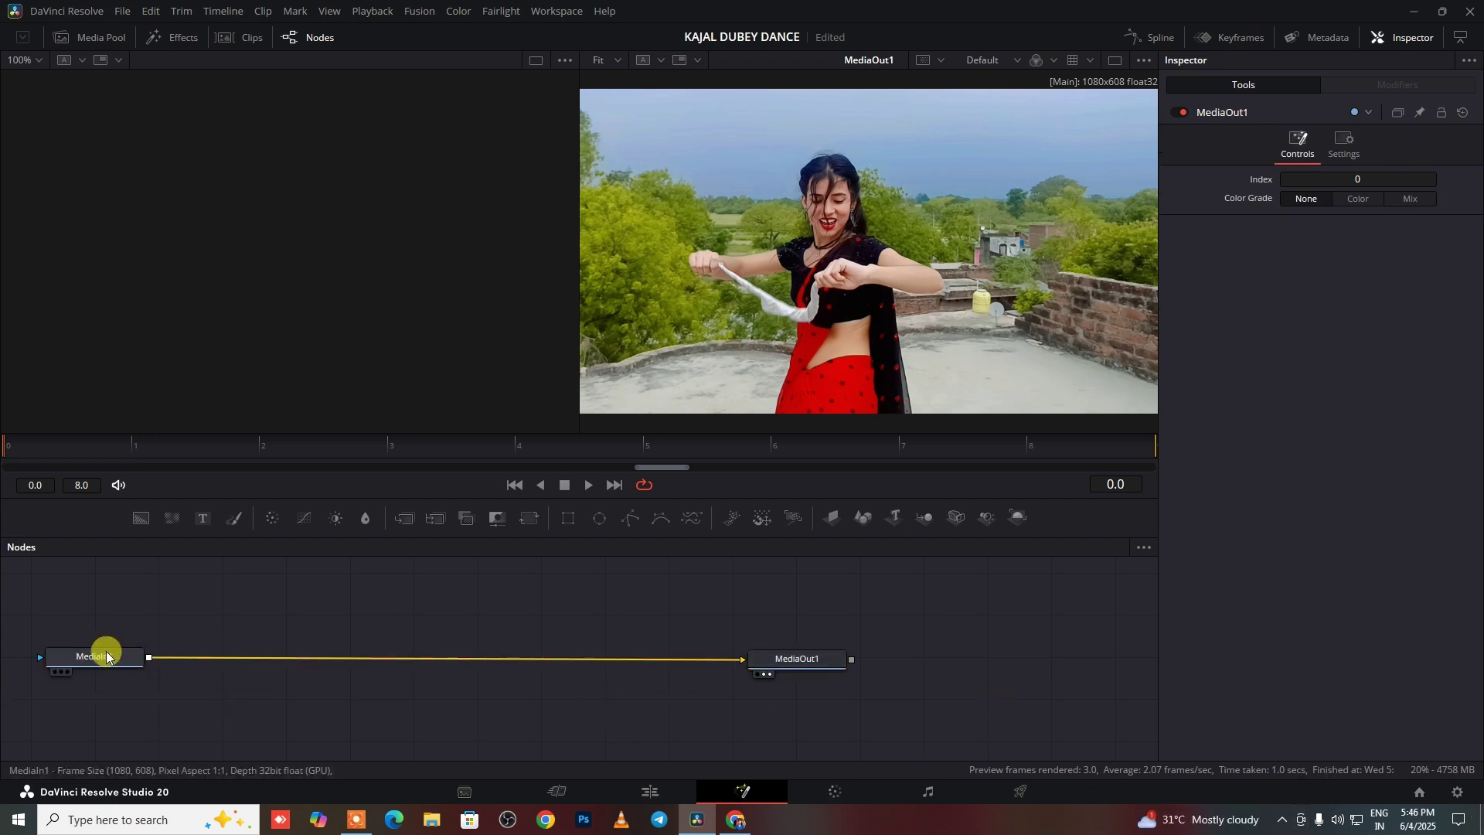
mouse_move(103, 653)
mouse_down()
mouse_move(109, 679)
mouse_move(112, 629)
mouse_up()
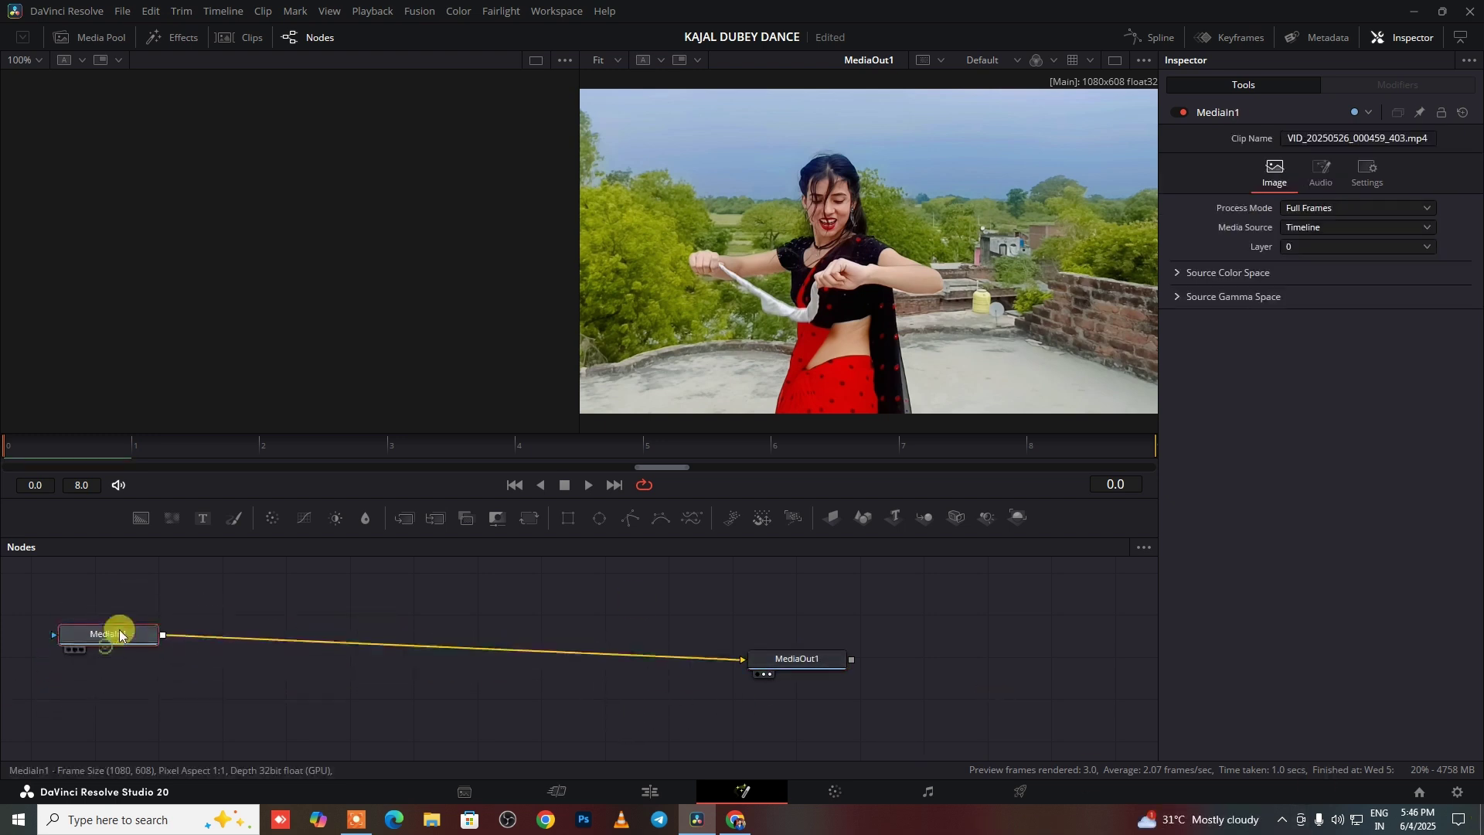
drag(825, 659, 881, 641)
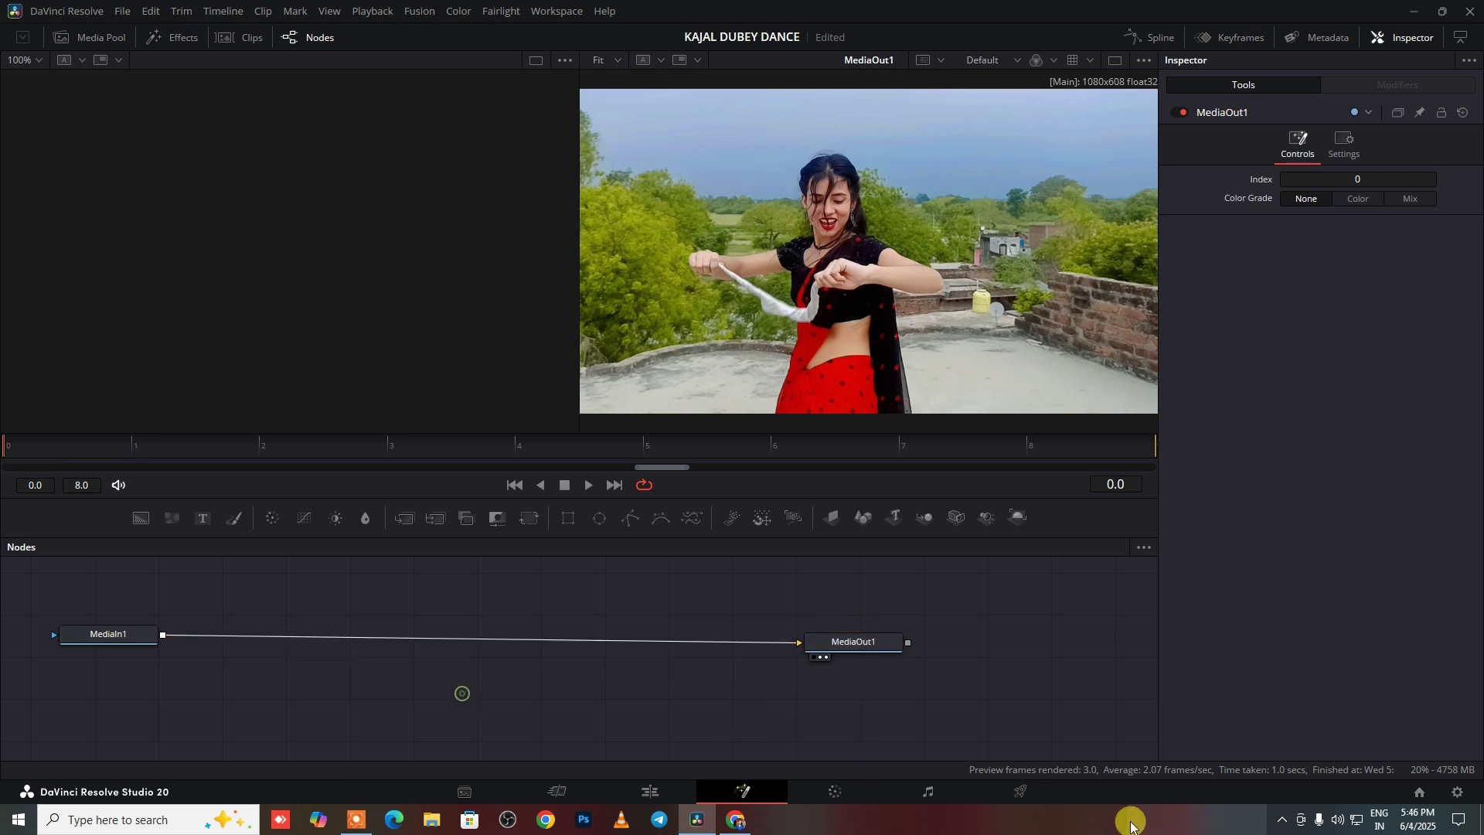
Step: Add a Magic Mask node after MediaIn1 and place it midway before MediaOut1
click(95, 636)
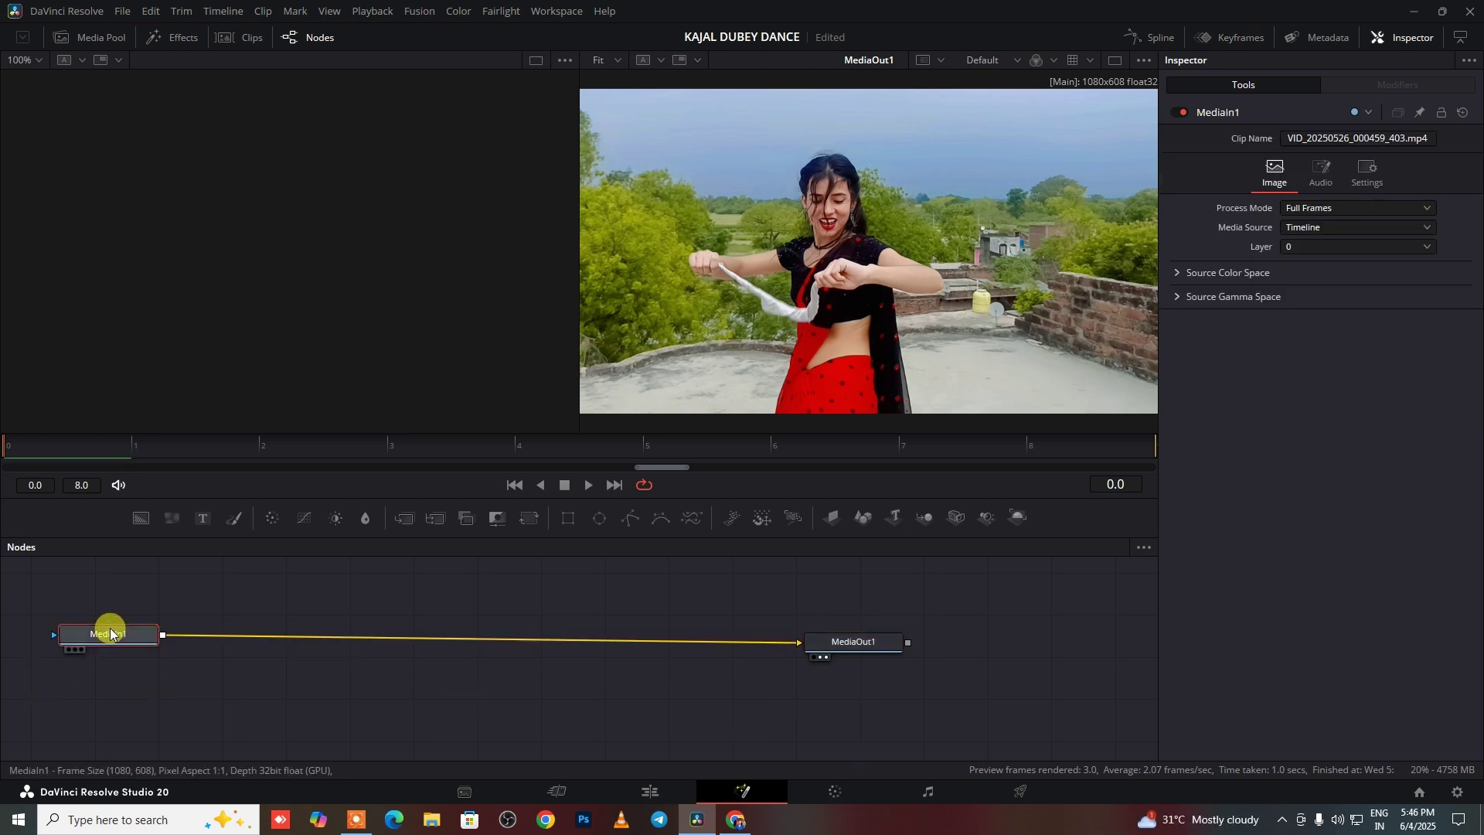
key(shift+space)
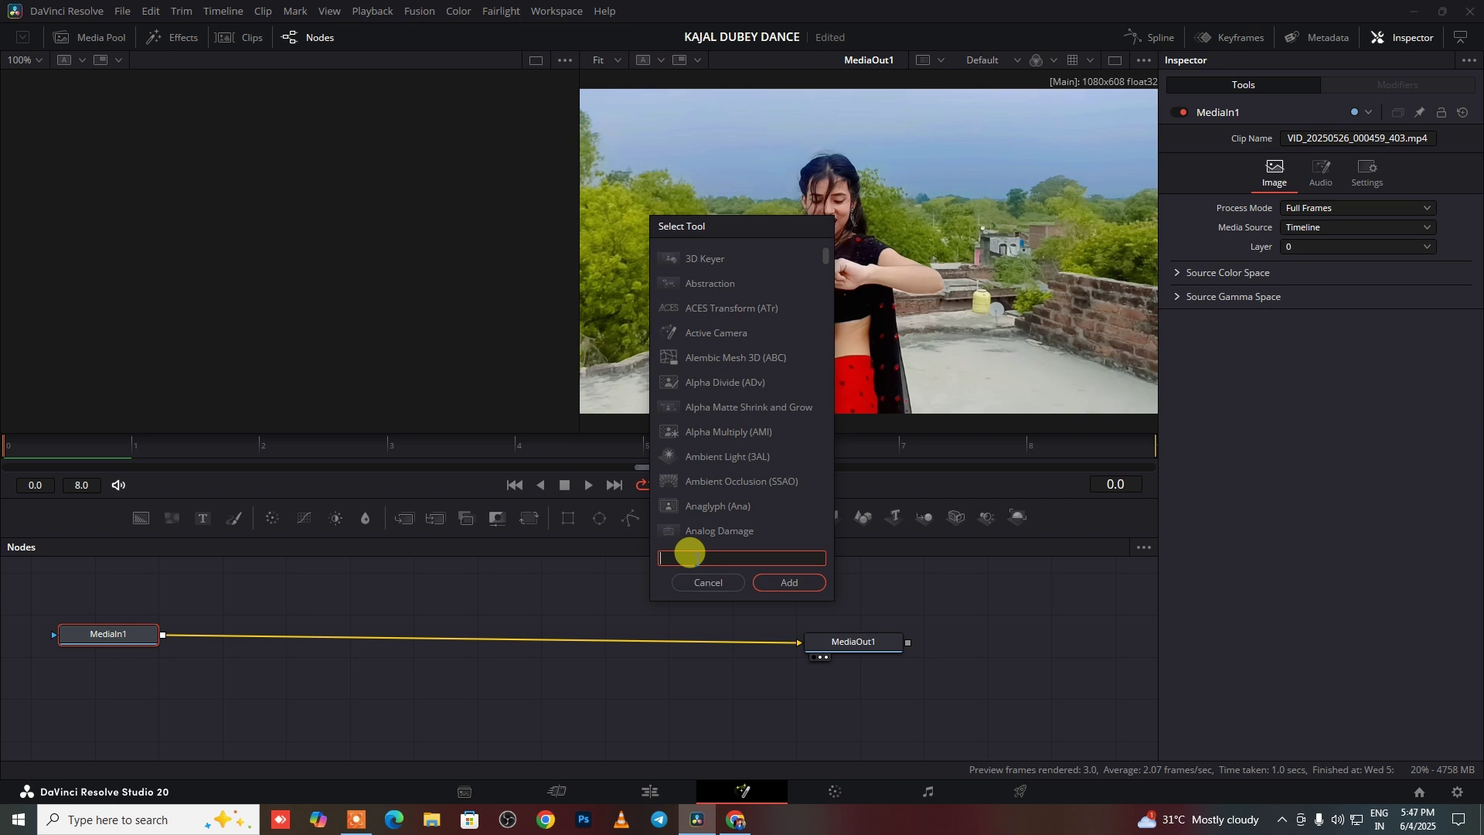
text(Magic Mask)
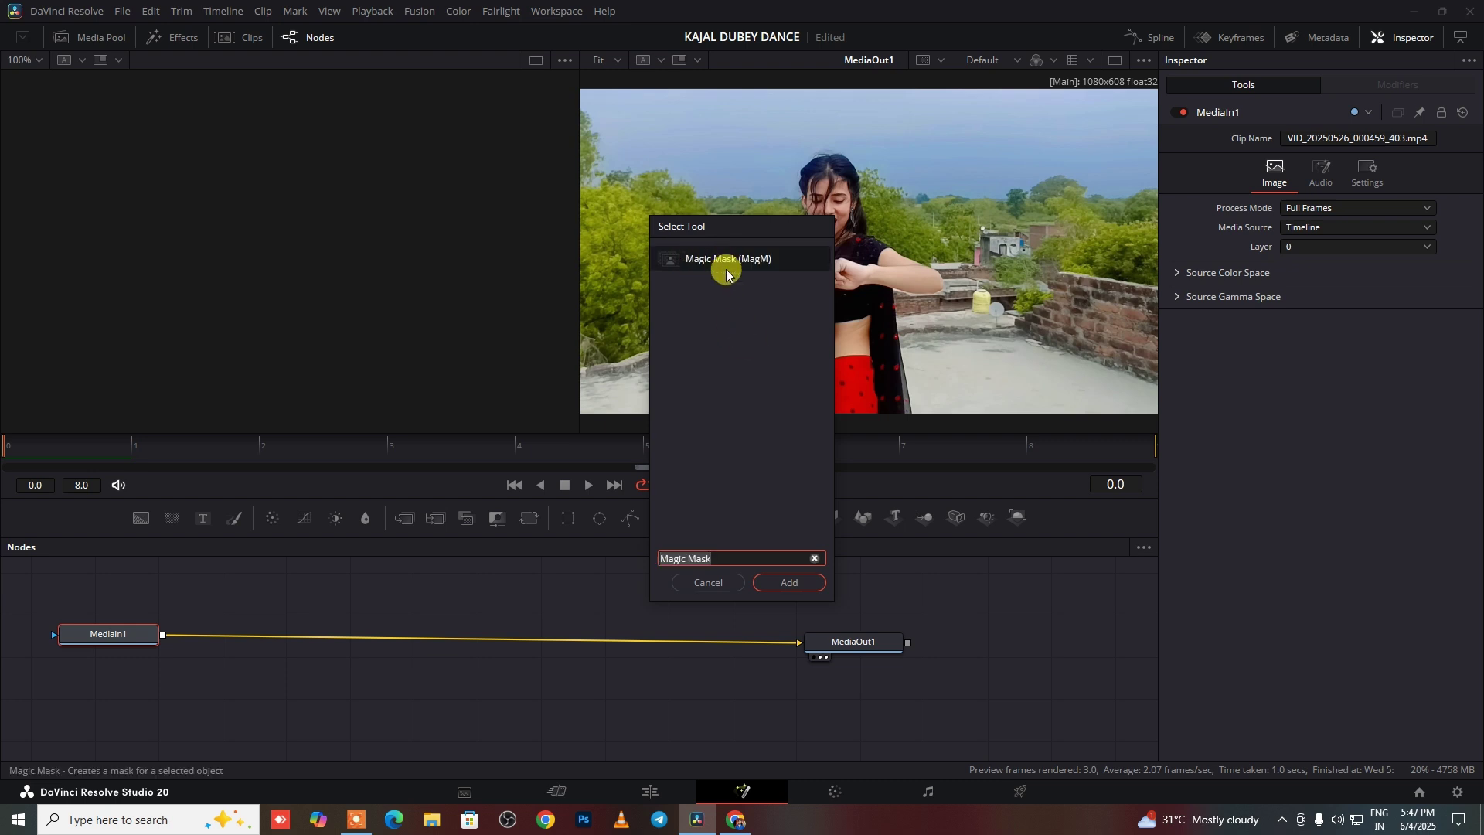
click(791, 583)
drag(288, 639, 429, 654)
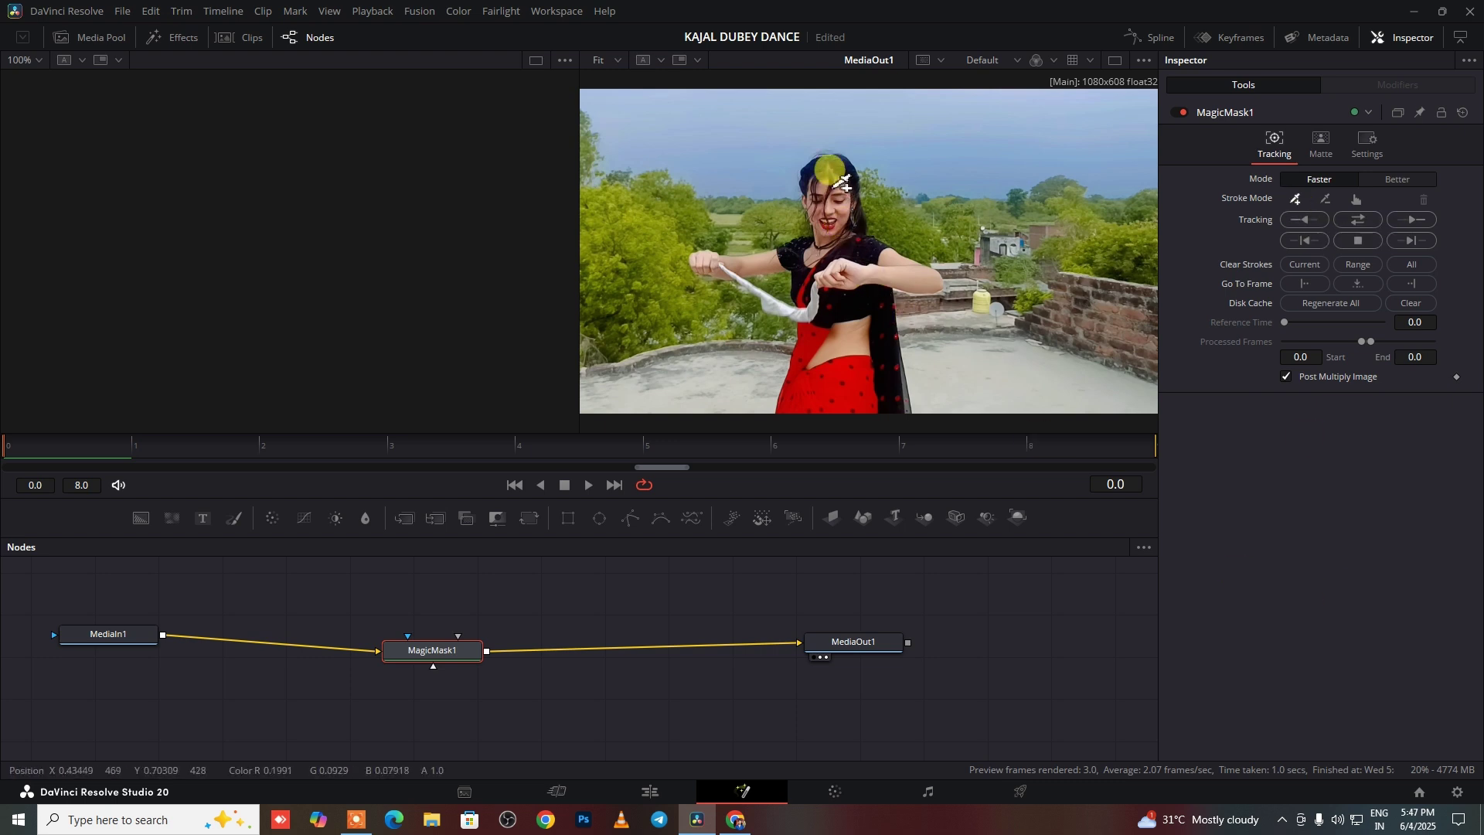
Step: Mask the dancer and her white scarf with add strokes plus a subtract stroke at the head, and track the mask forward then in reverse
drag(843, 185, 841, 414)
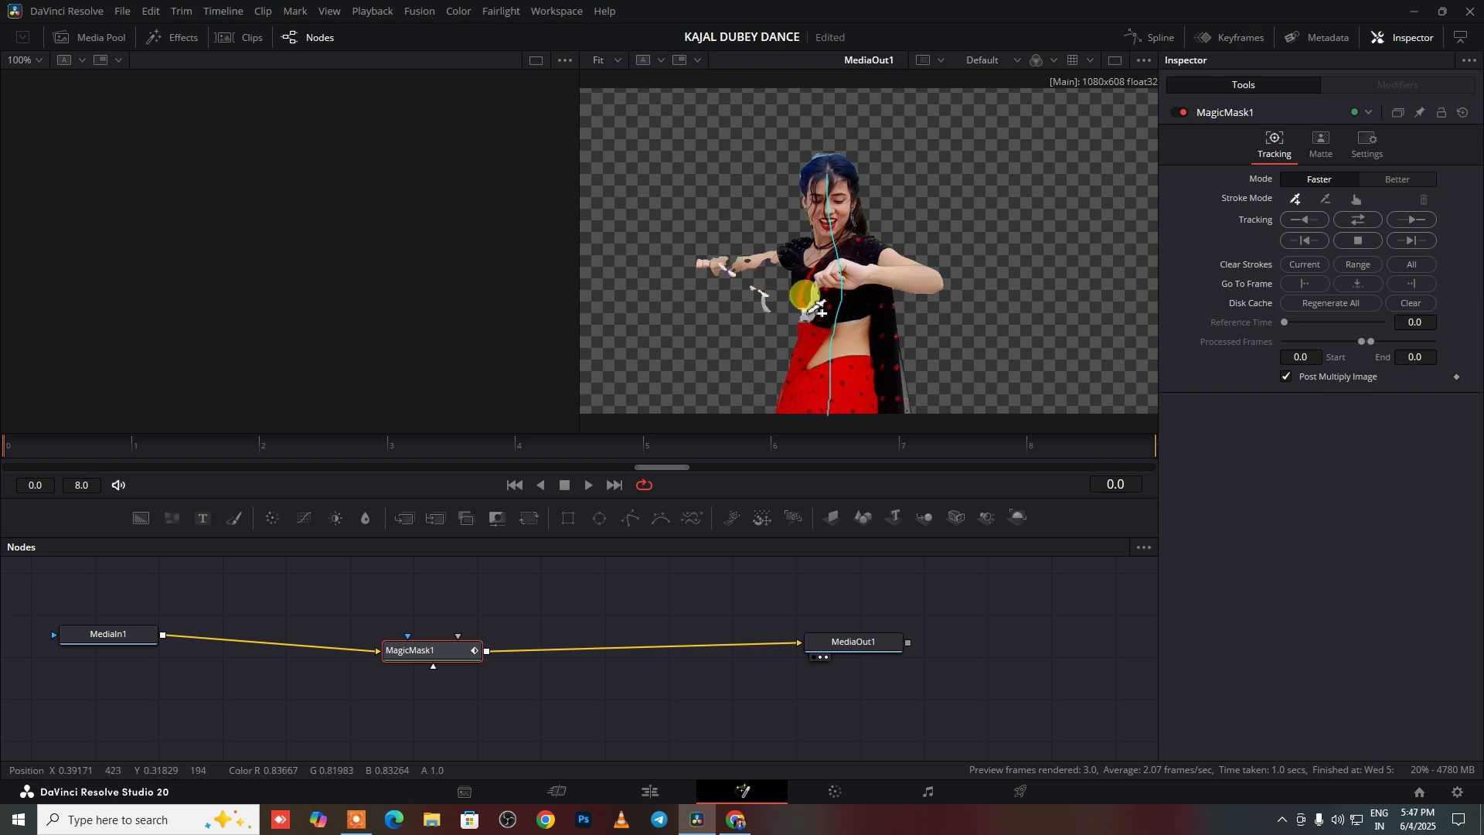
mouse_move(821, 309)
mouse_down()
mouse_move(742, 255)
mouse_move(710, 261)
mouse_move(756, 262)
mouse_move(806, 307)
mouse_up()
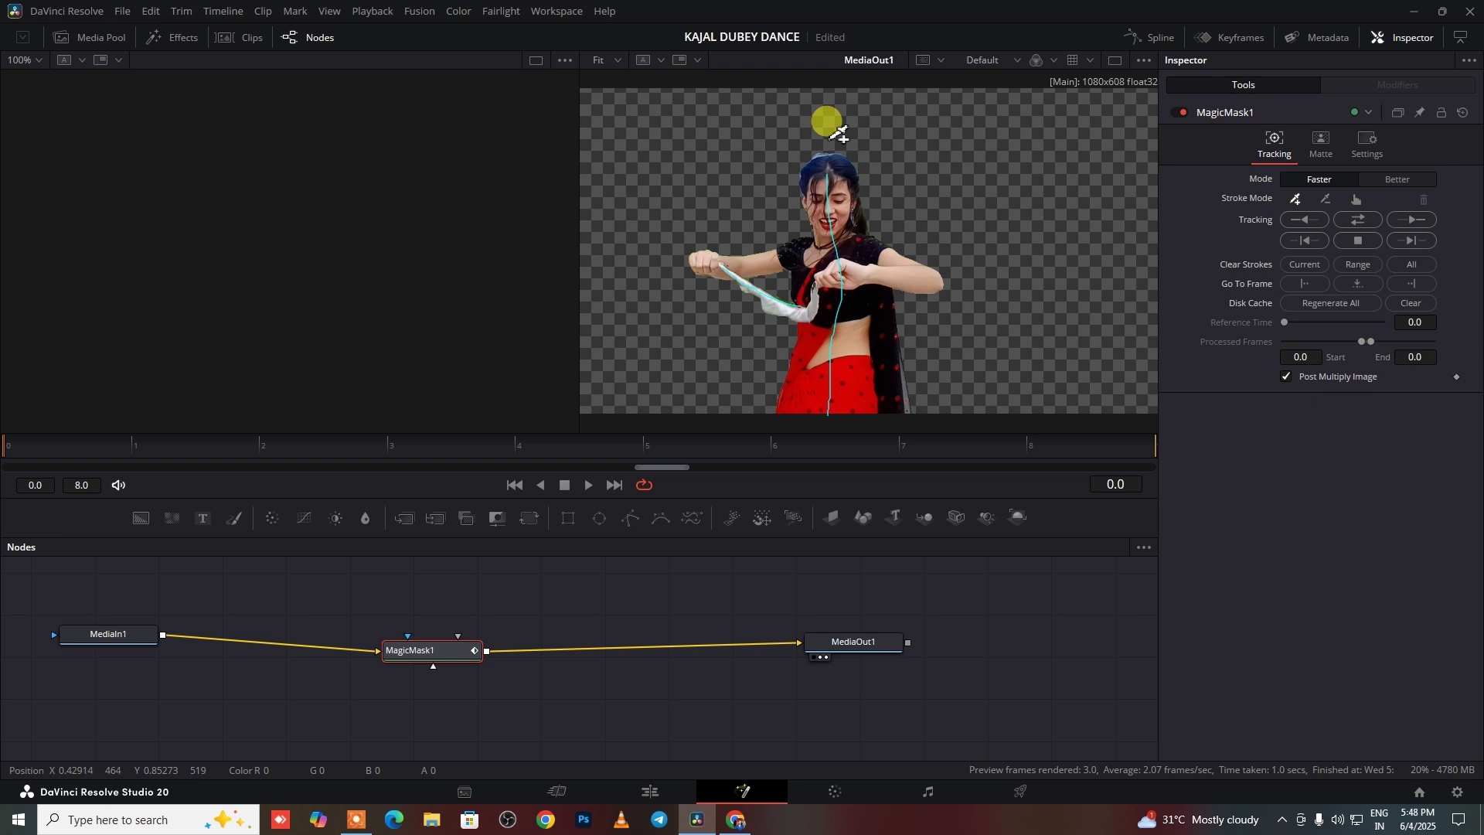
click(1326, 200)
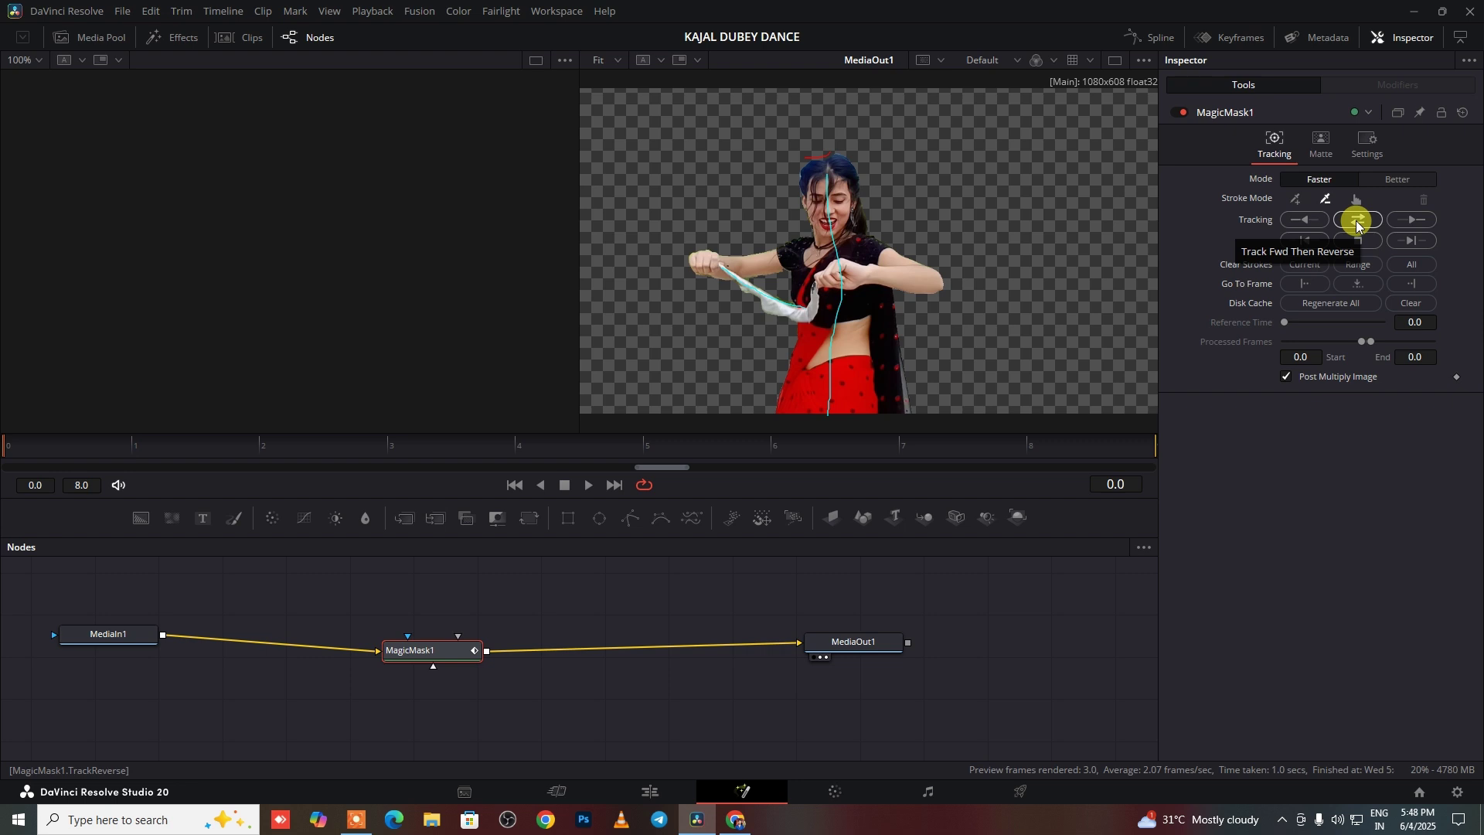
click(1356, 220)
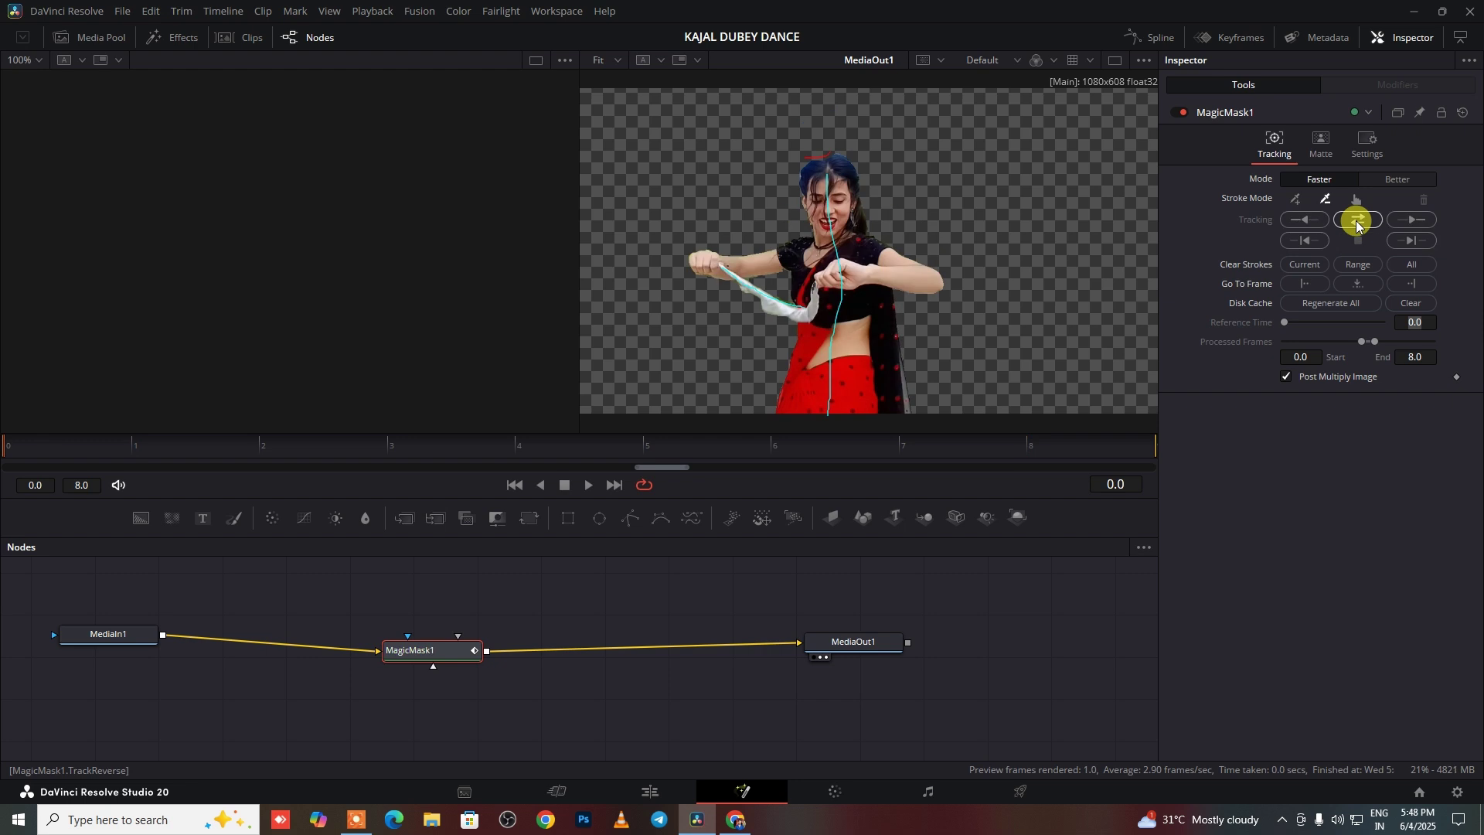
Step: Back on the Edit page, set the masked clip's Position Y to -942 and keyframe it at 01:00:23:07
click(651, 792)
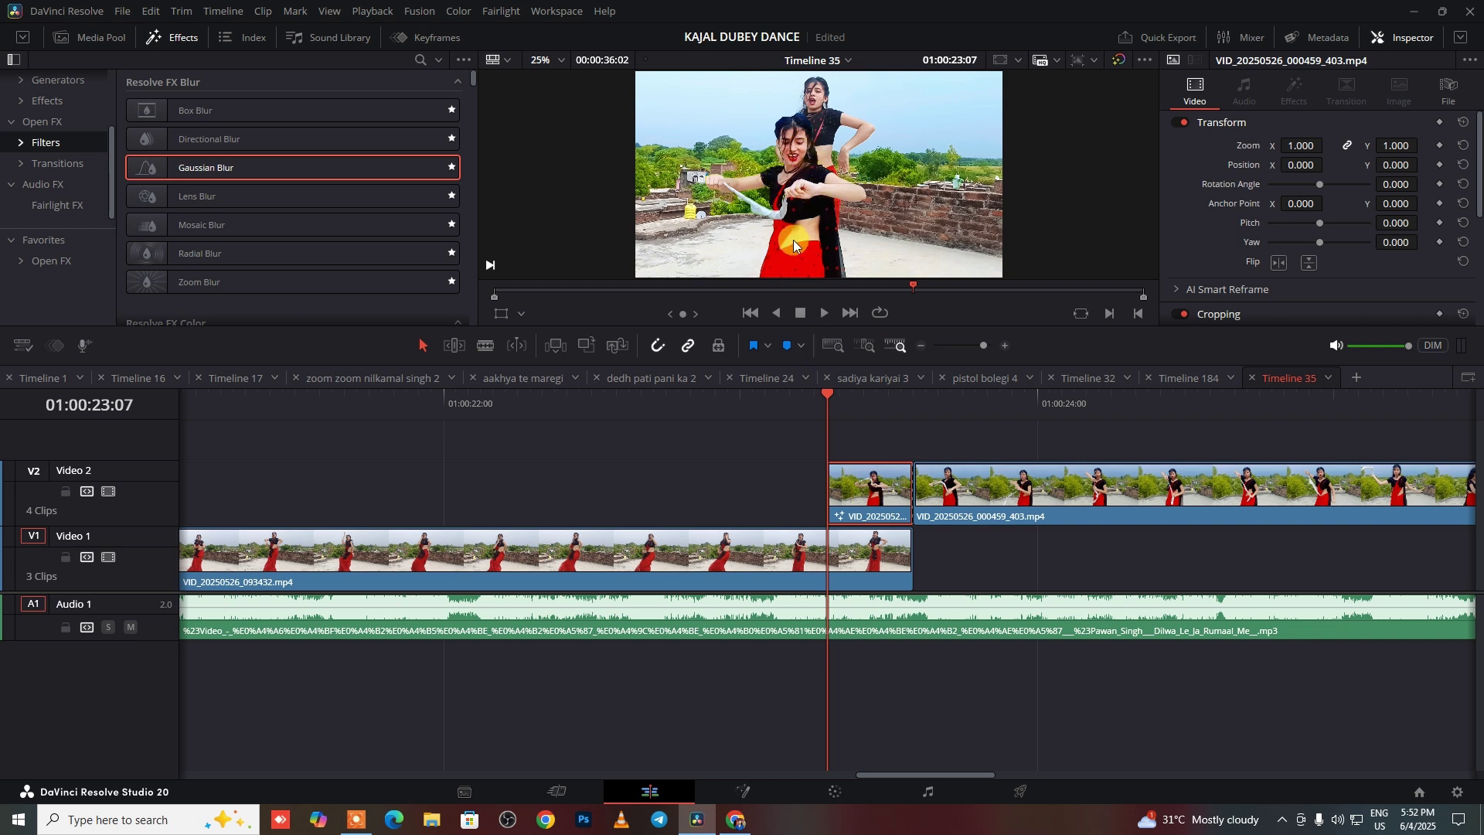
click(1396, 165)
text(-504)
key(Return)
drag(1396, 164, 1322, 165)
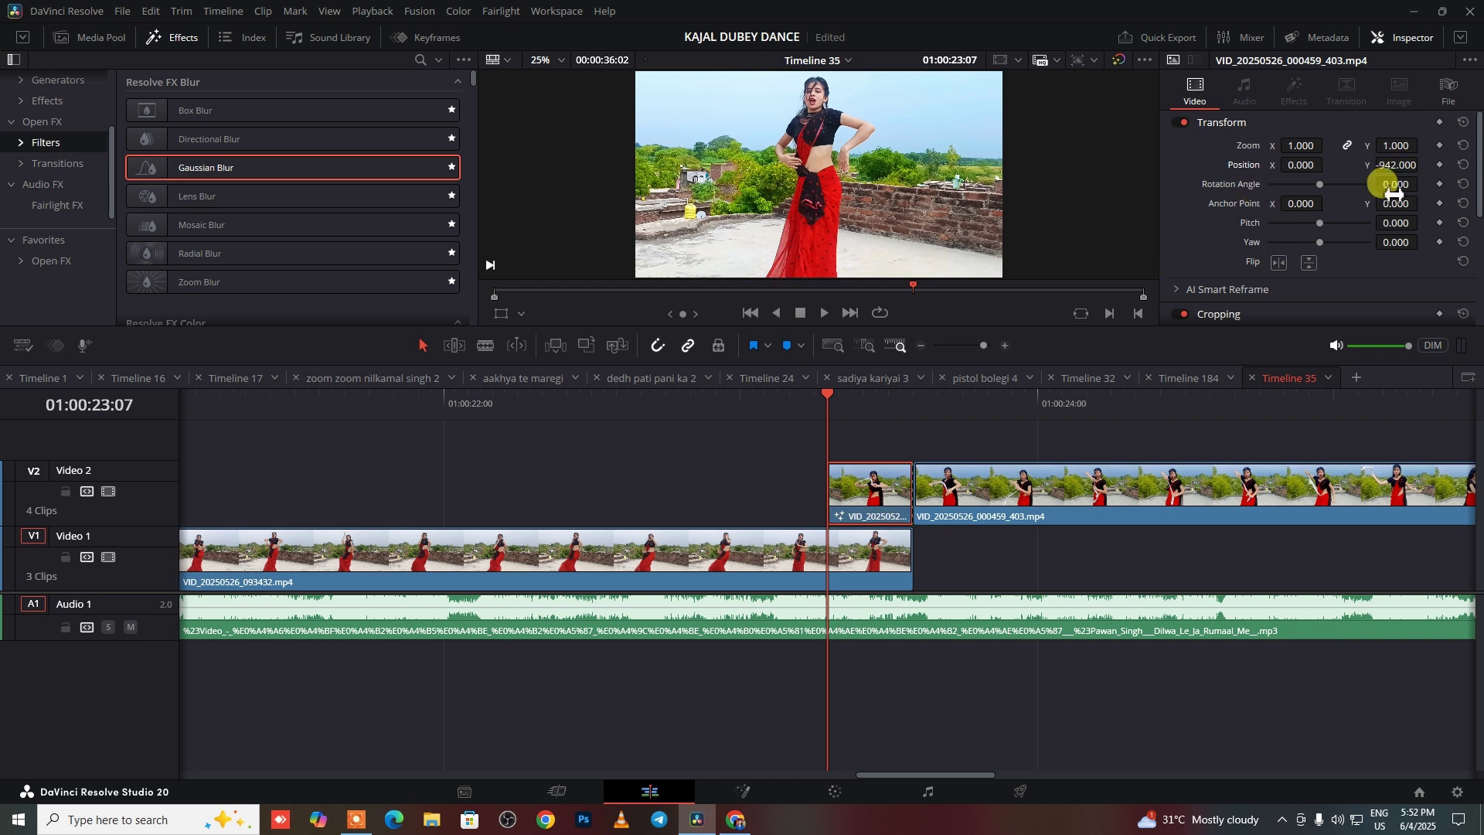
click(1439, 165)
click(1439, 165)
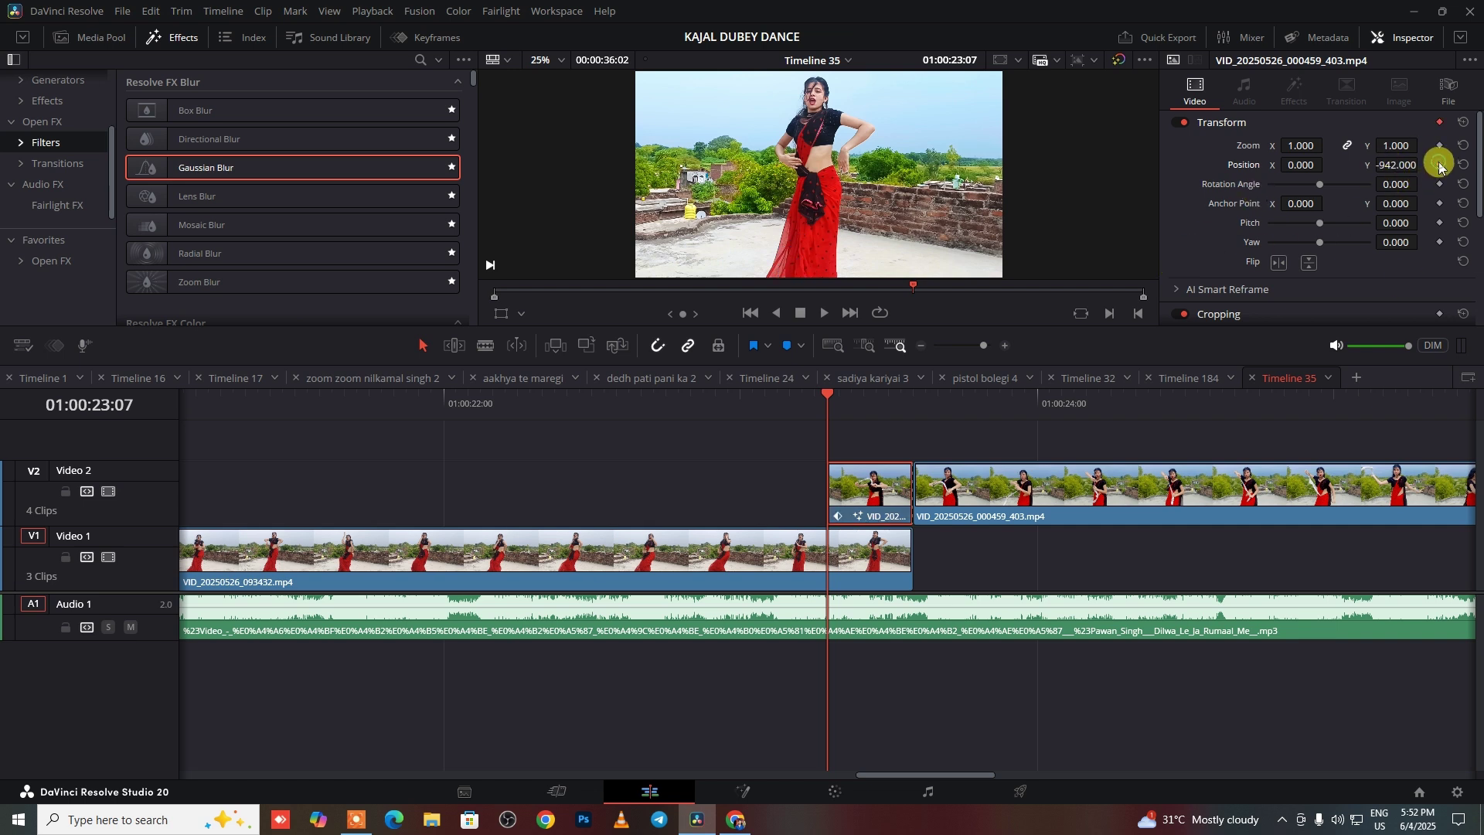
Step: Set the masked clip's Position Y to -5 at 01:00:23:13 to animate it upward
click(906, 396)
mouse_move(906, 394)
mouse_down()
mouse_move(917, 399)
mouse_move(904, 396)
mouse_up()
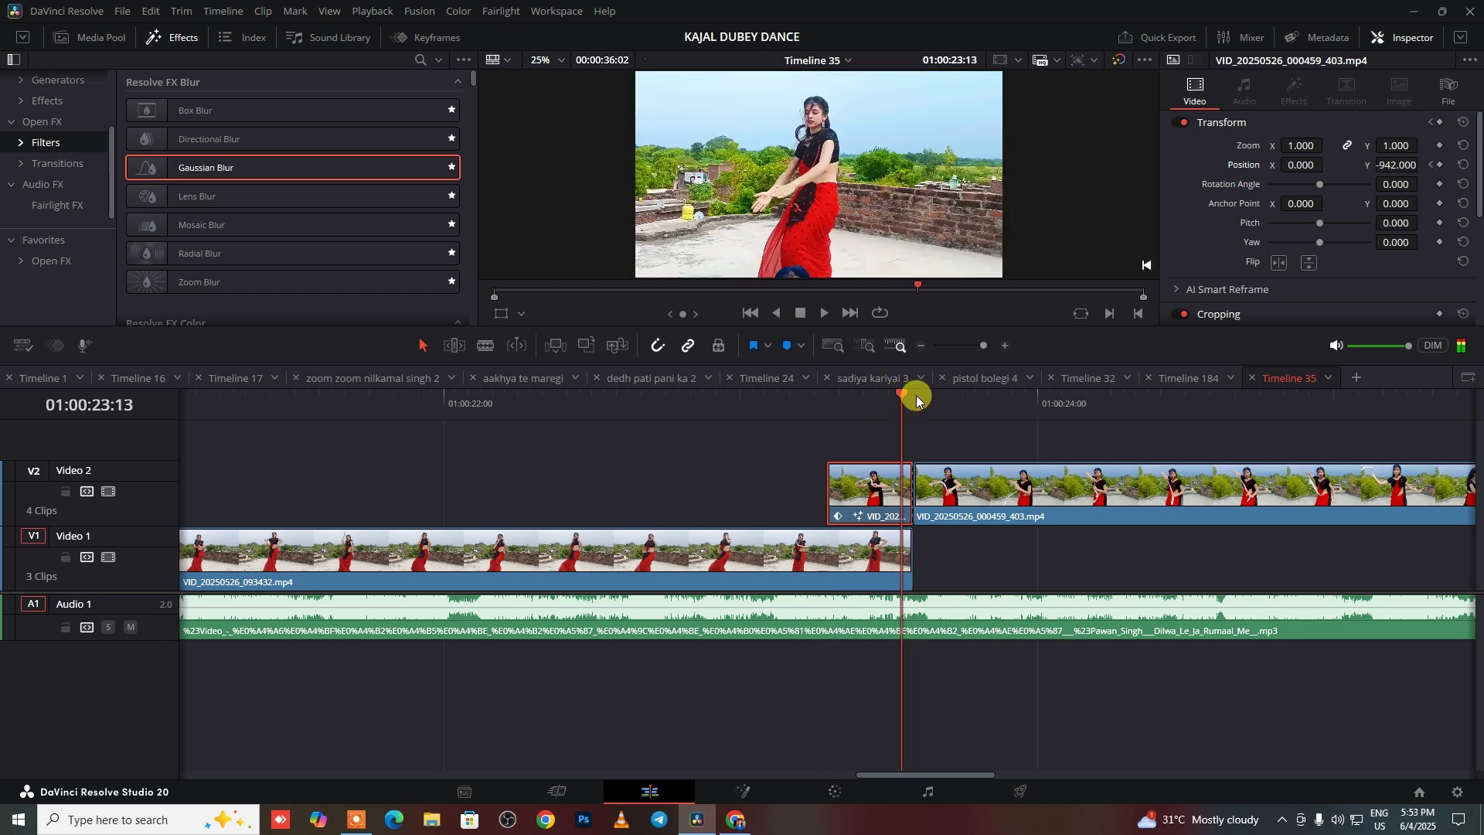
drag(1396, 165, 1423, 165)
Step: Play back the animated cutout transition from just before the short clip and return the playhead to 01:00:23:07
click(814, 403)
key(space)
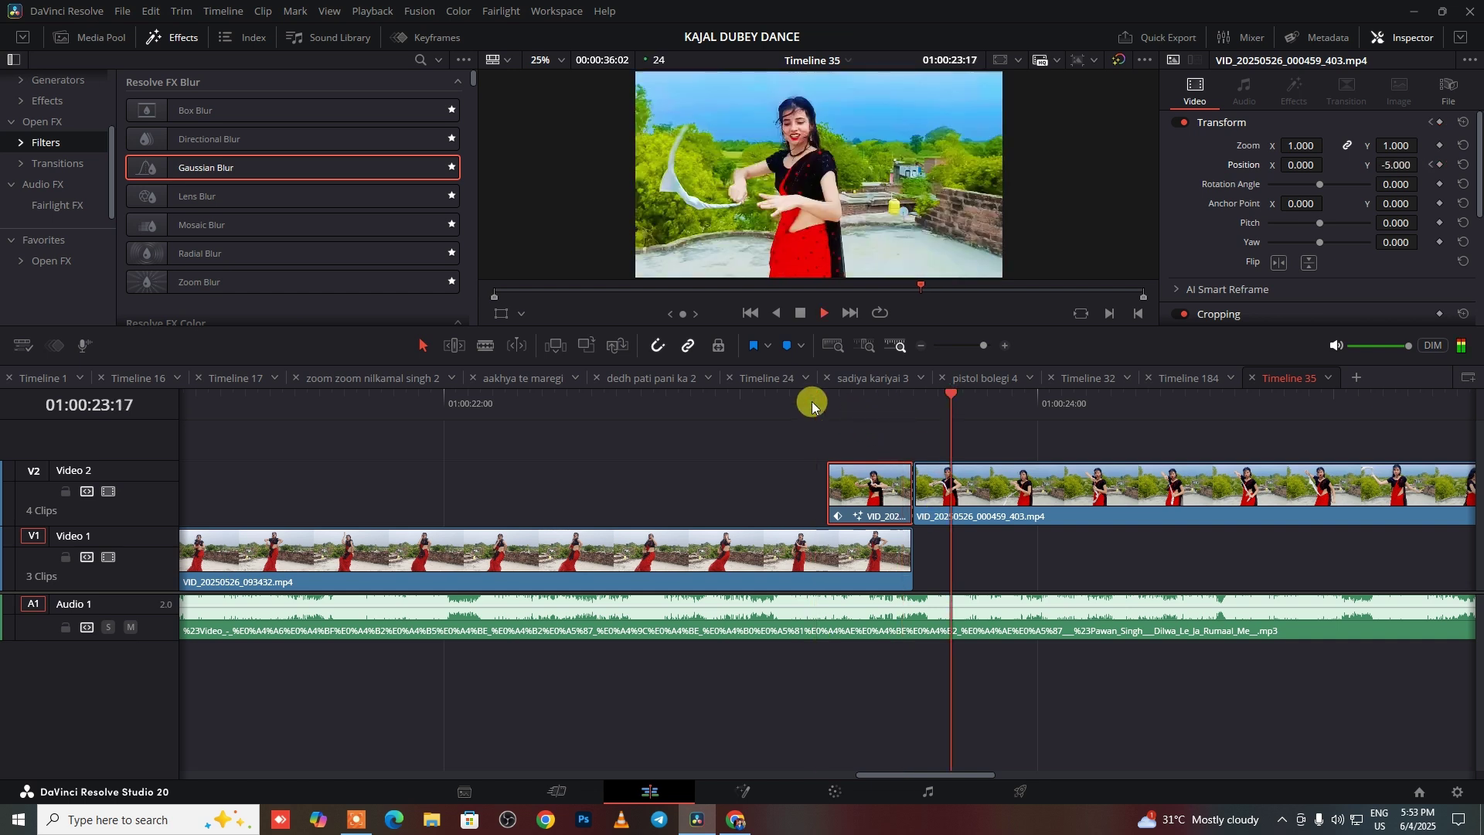
click(814, 403)
click(814, 403)
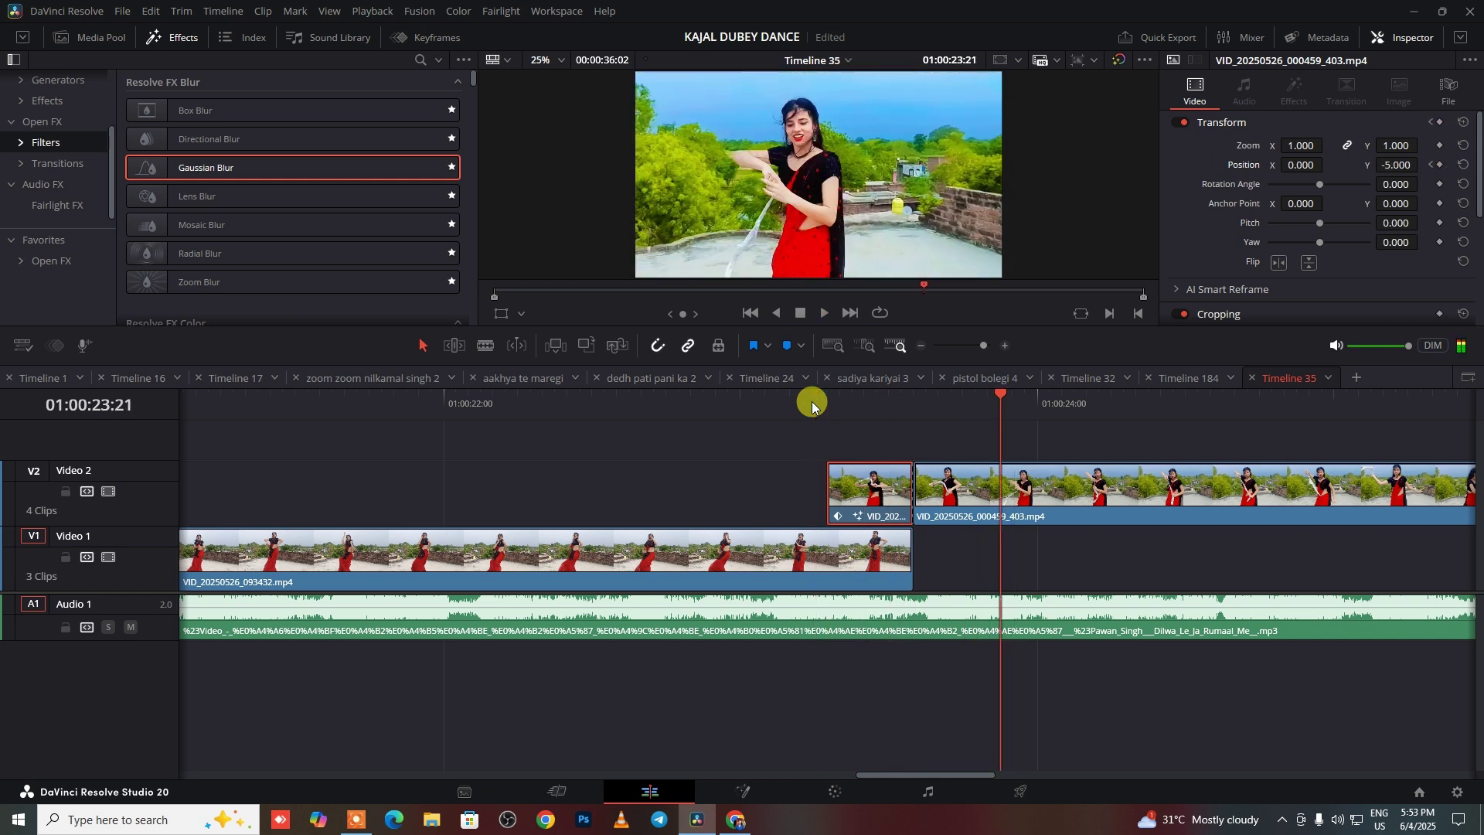
key(space)
click(823, 402)
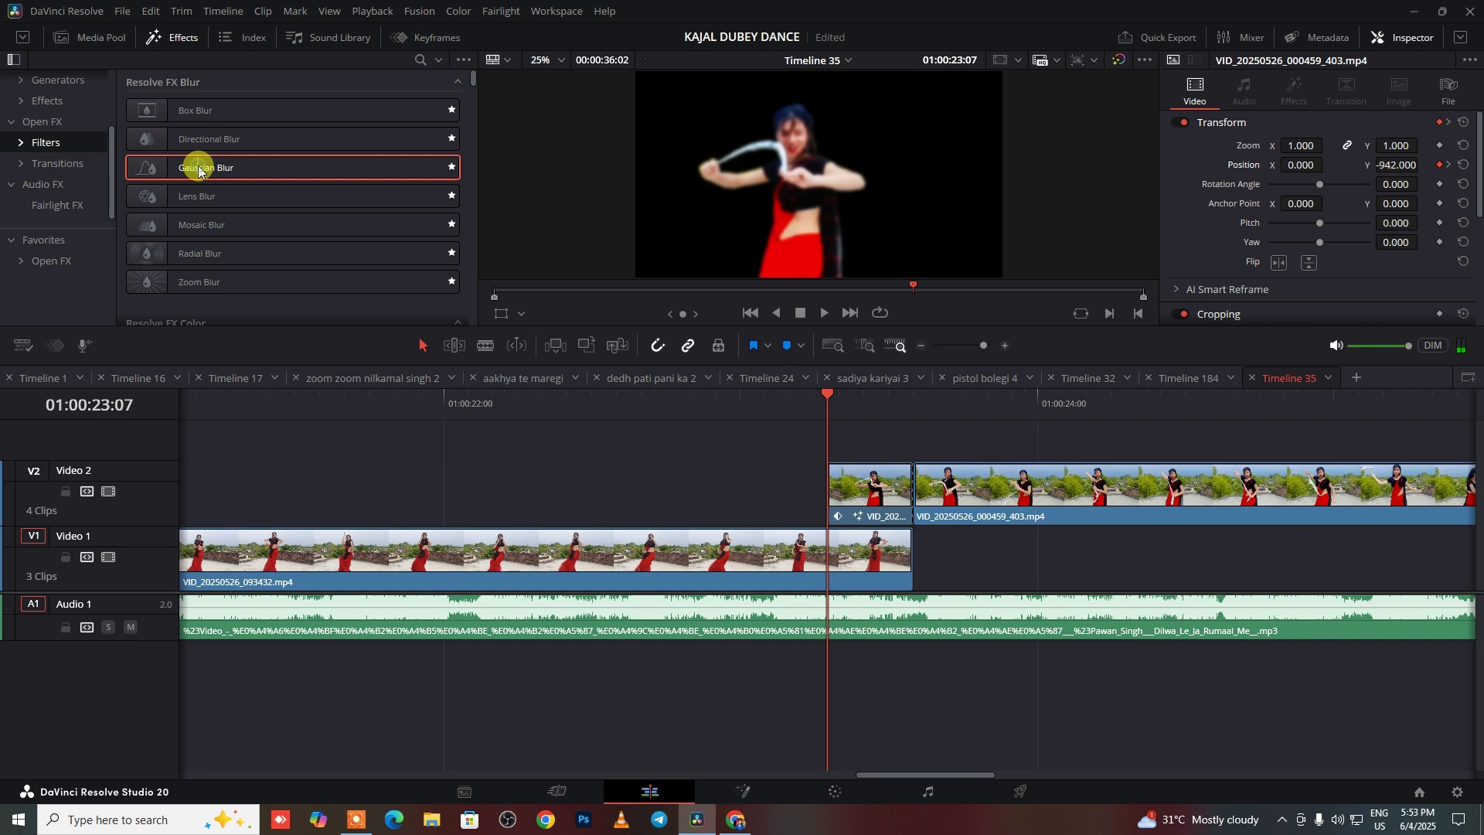
Step: Apply Gaussian Blur to the short masked clip on Video 2 and keyframe its horizontal and vertical strength of 0.400 at 01:00:23:07
drag(198, 166, 870, 486)
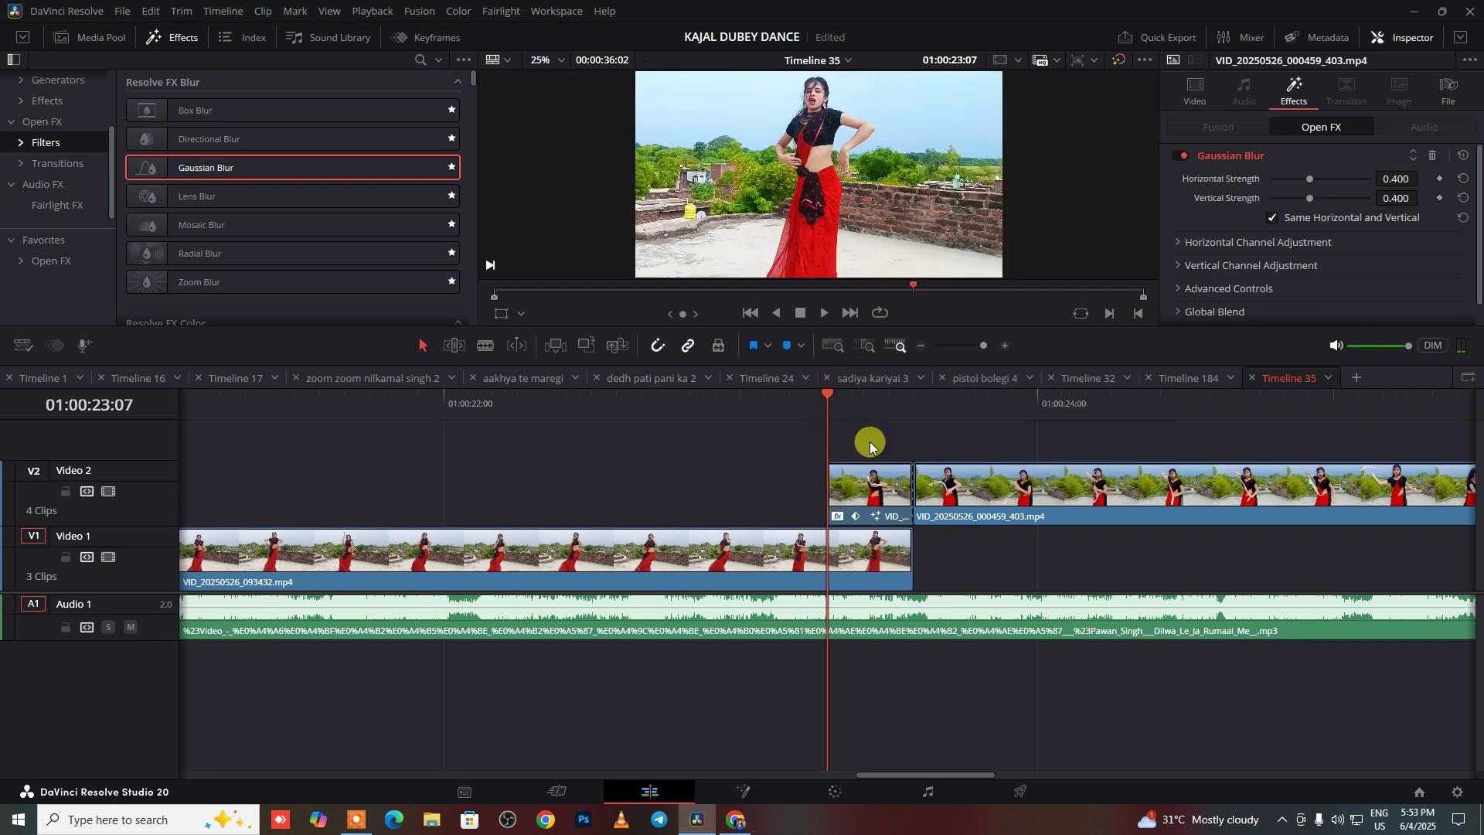
mouse_move(838, 401)
mouse_down()
mouse_move(852, 401)
mouse_move(827, 402)
mouse_up()
click(861, 480)
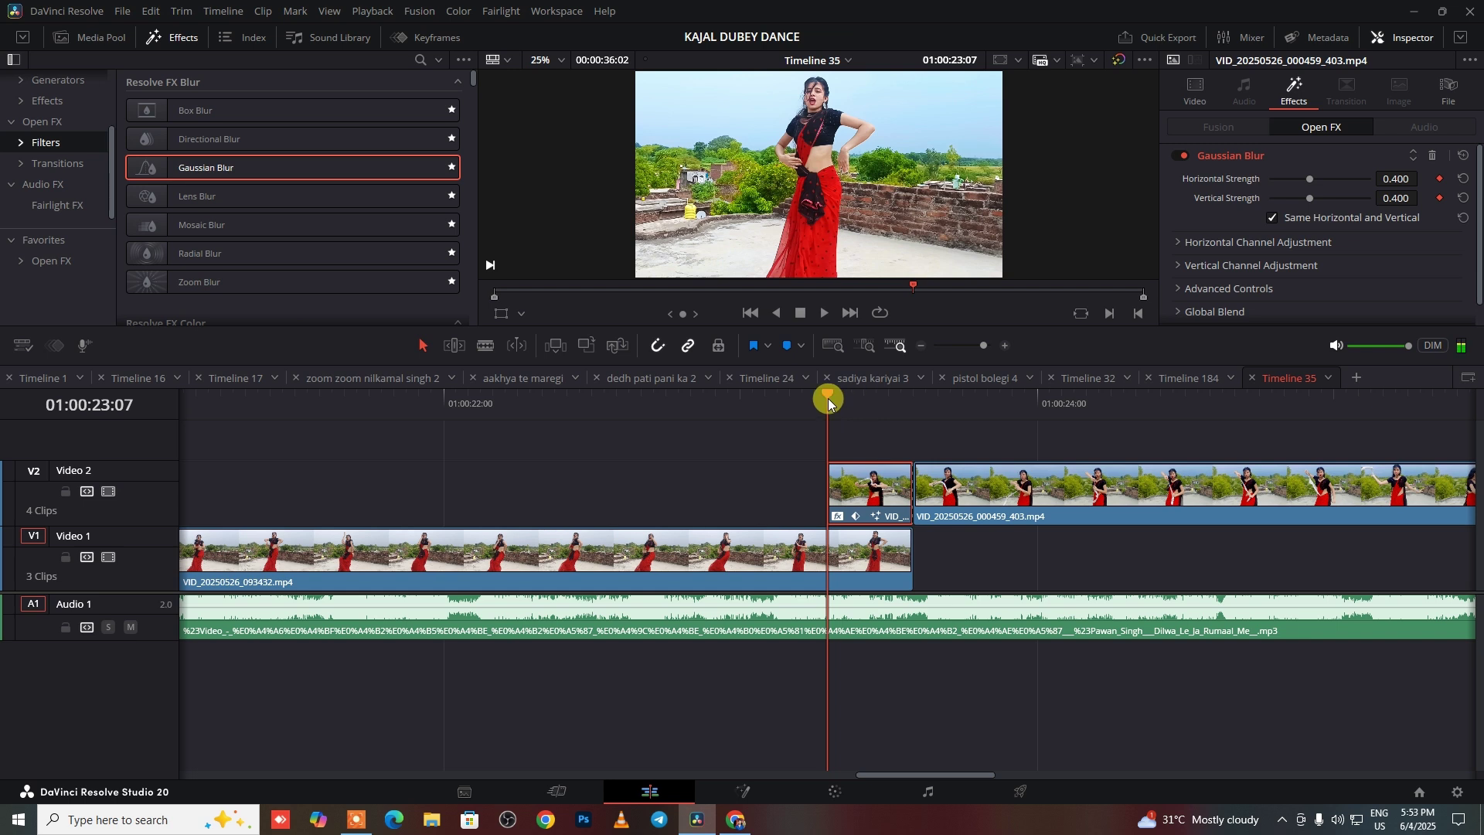
Step: Set the clip's horizontal and vertical blur strength to 0.000 at 01:00:23:11 to animate the blur away
drag(831, 398, 878, 396)
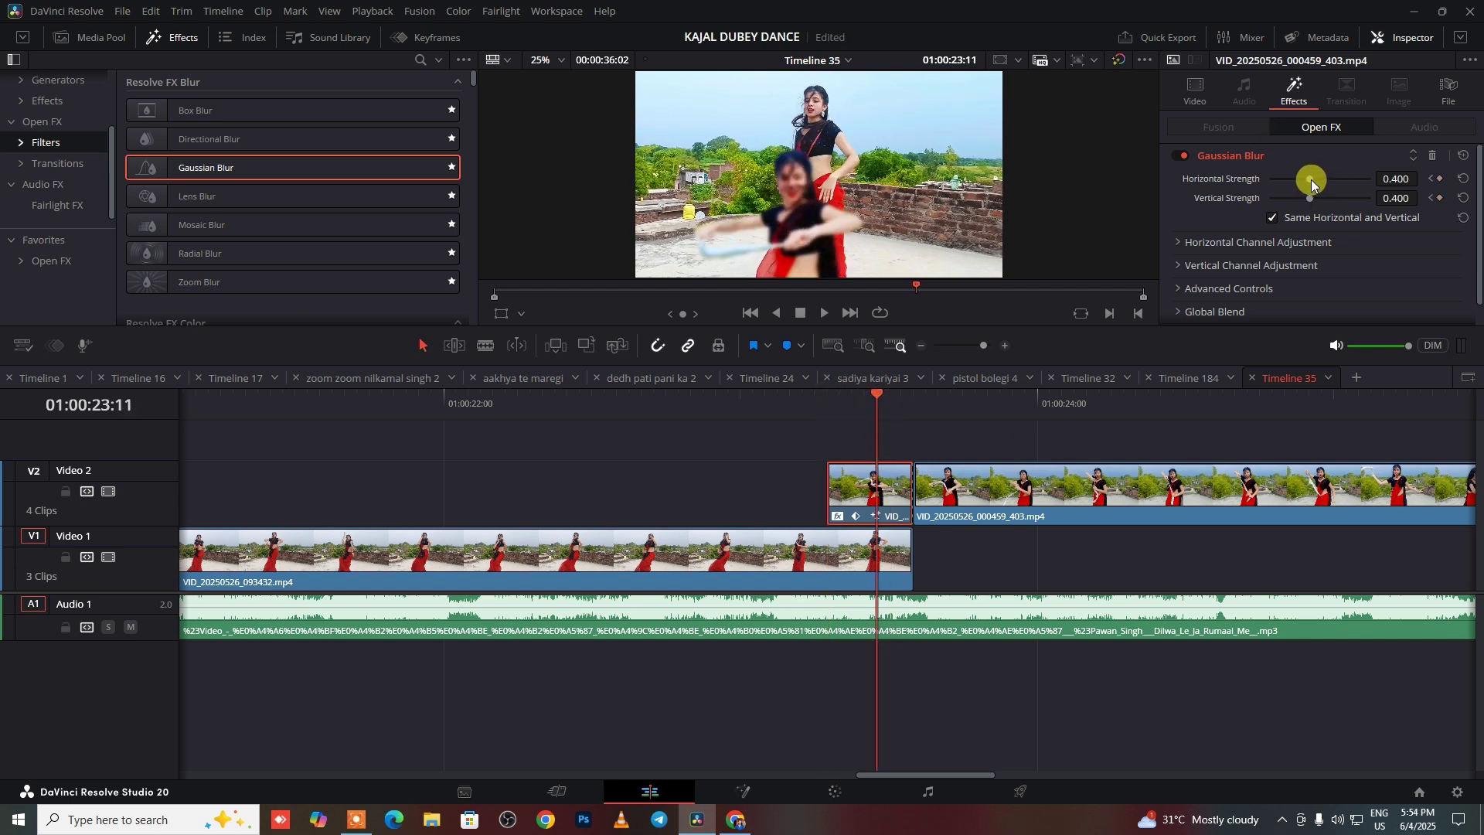
drag(1312, 184, 1269, 184)
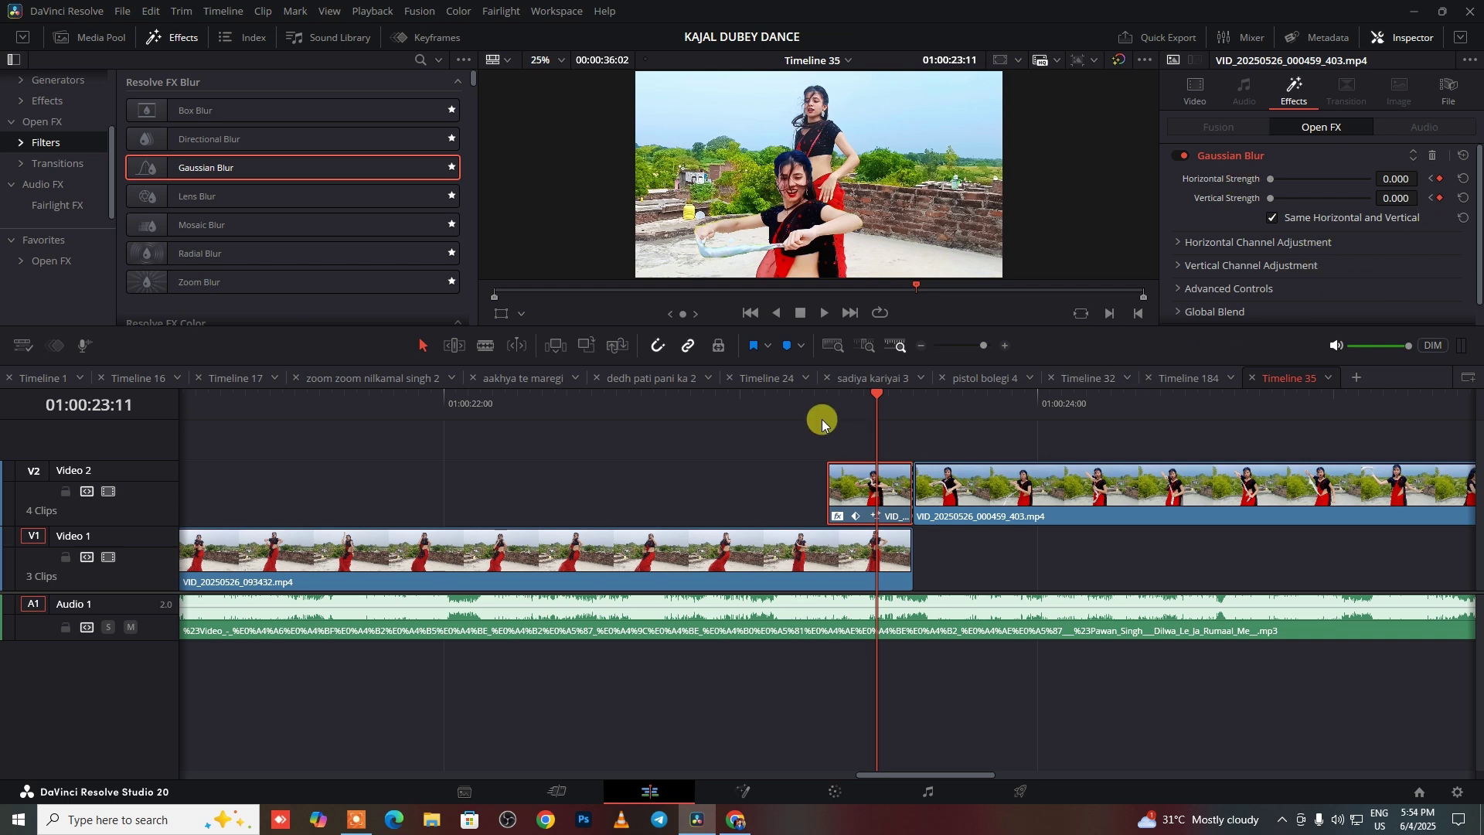
Step: Play back the blurred cutout transition twice from before the short clip, park the playhead at 01:00:23:17 and deselect the clip
click(779, 399)
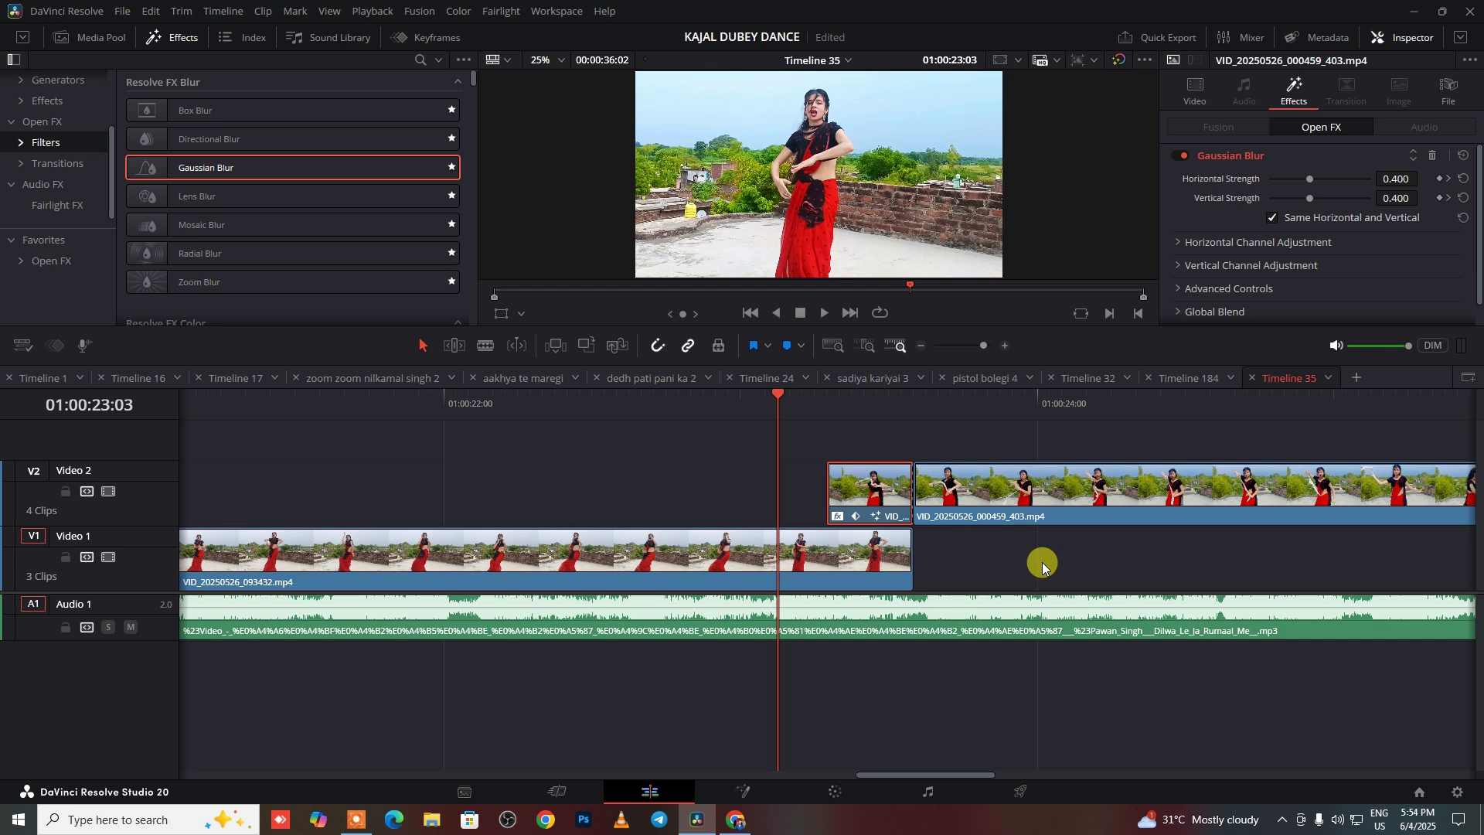
key(space)
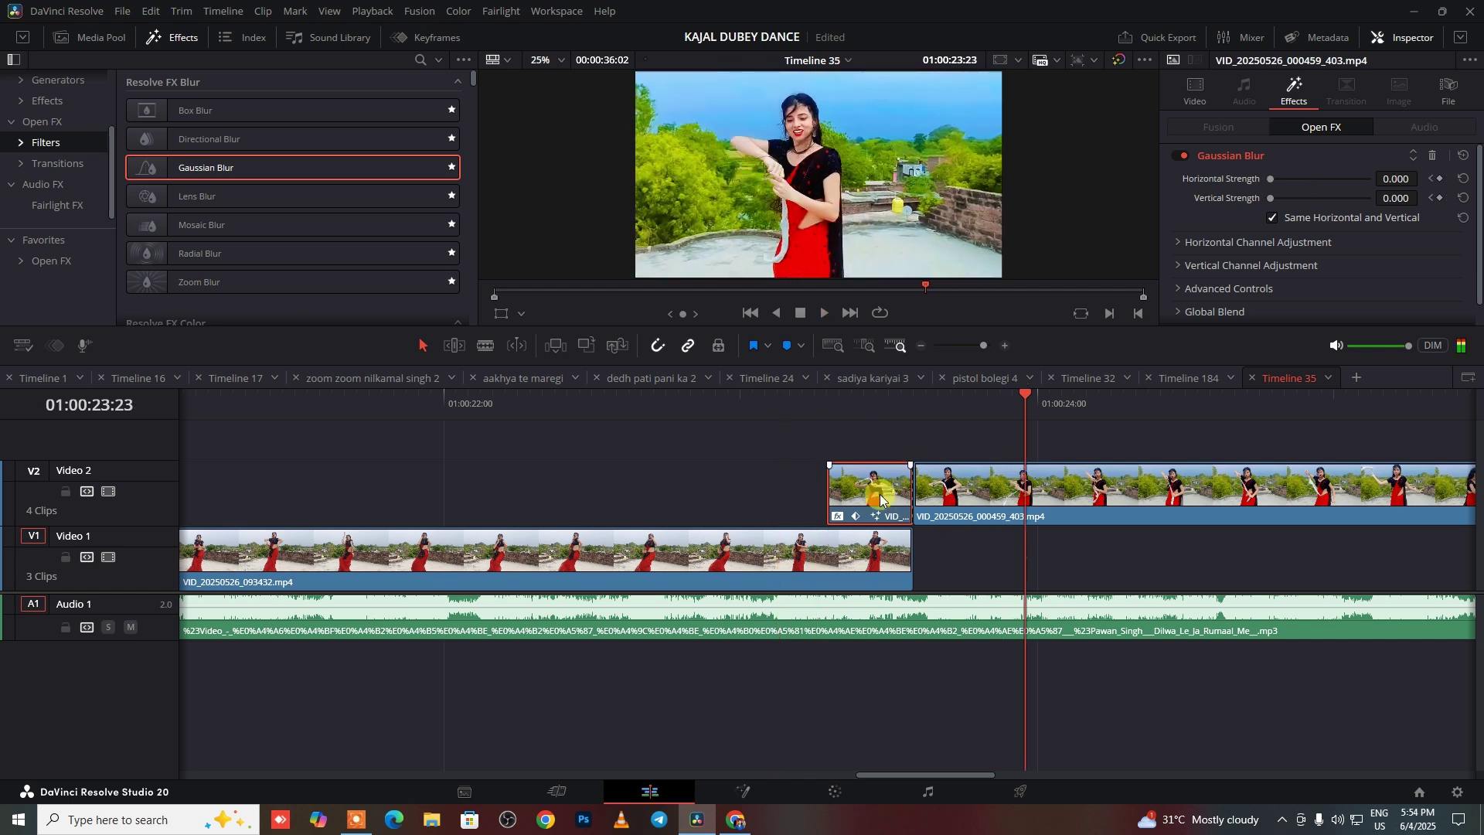
click(732, 404)
key(space)
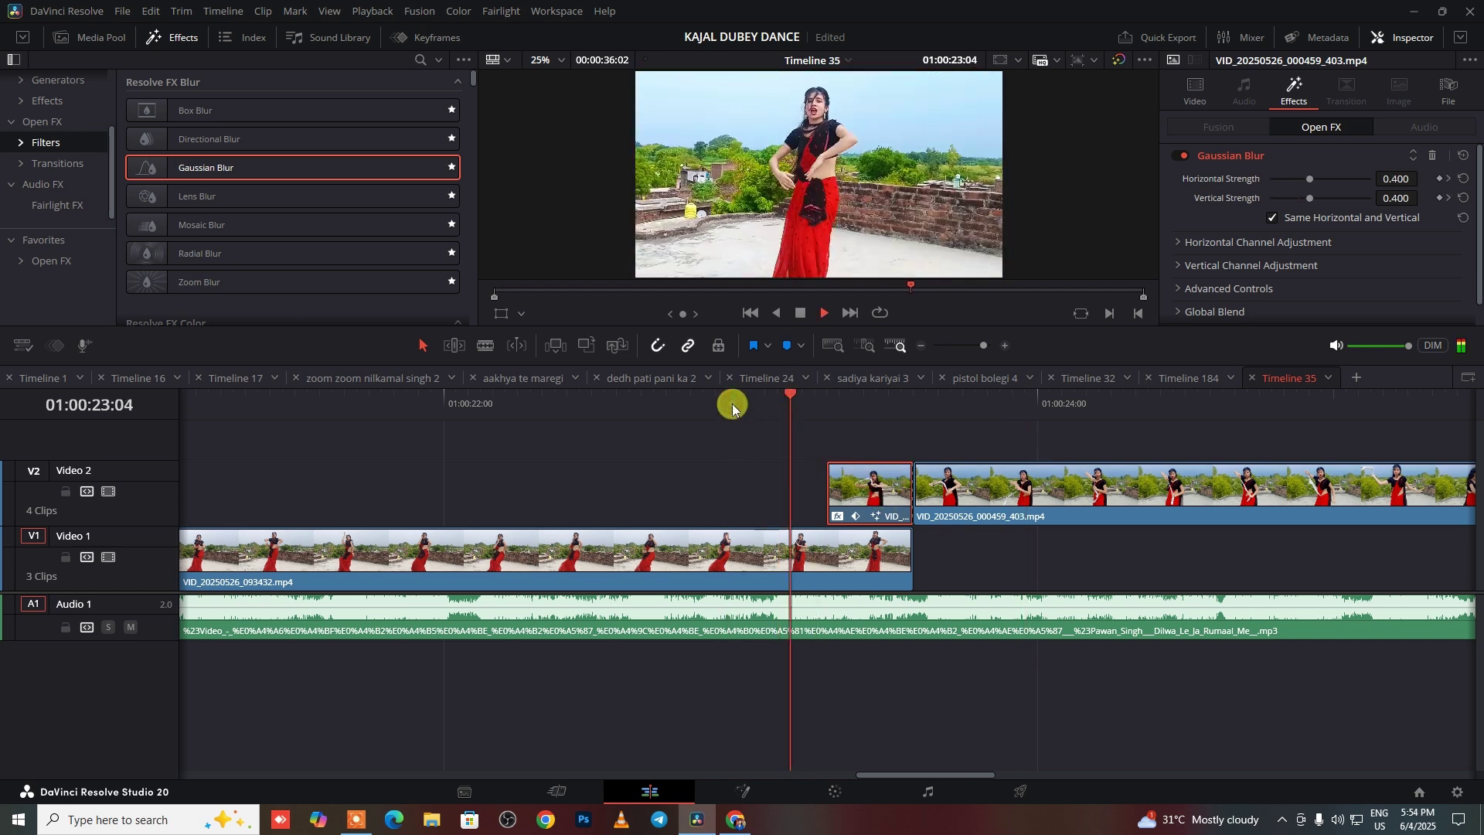
drag(898, 405, 951, 405)
click(1010, 557)
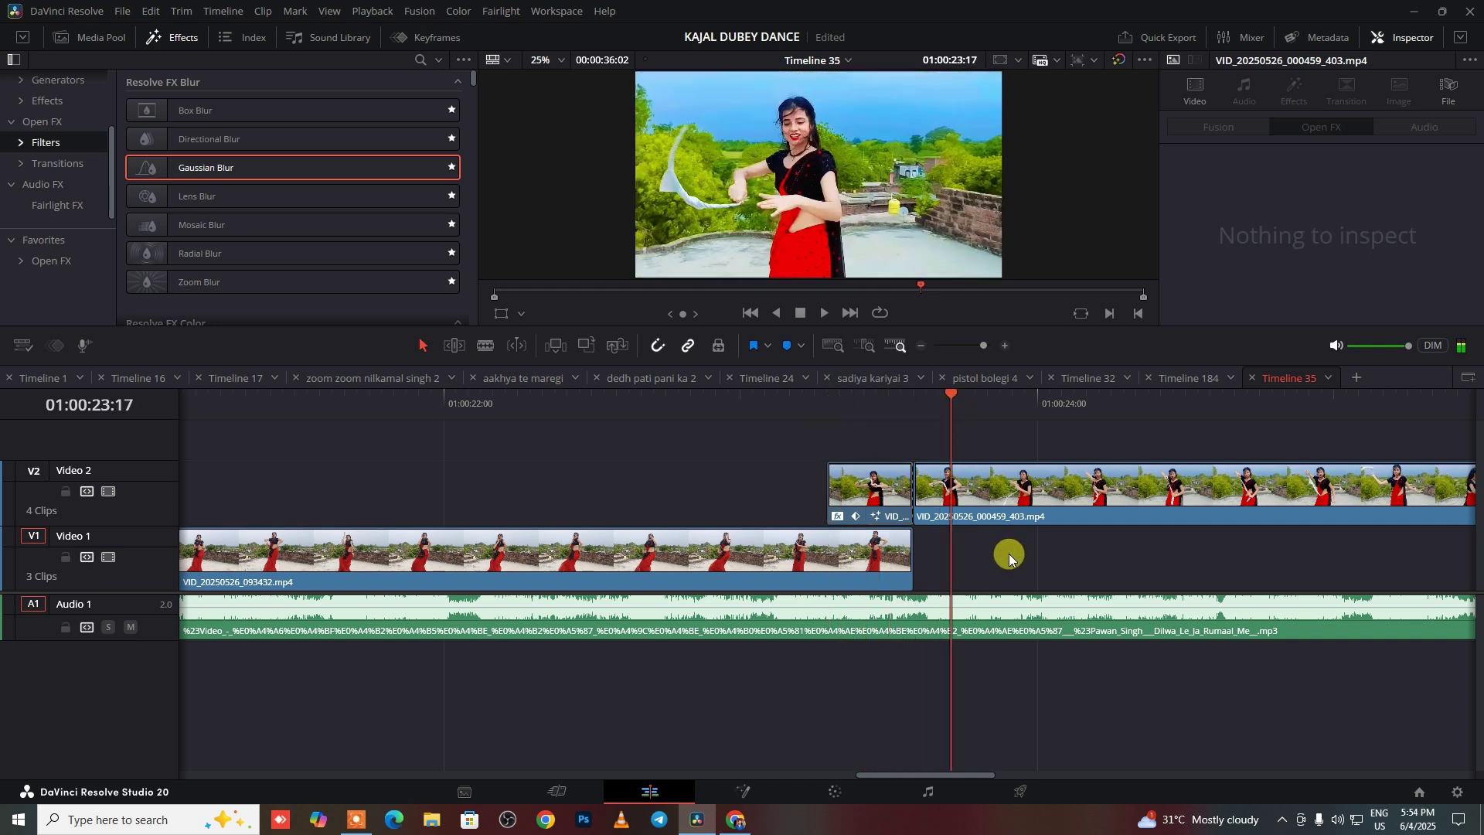
Step: Switch to Chrome to show the Maa Video Editing Lab channel's videos on YouTube
click(735, 820)
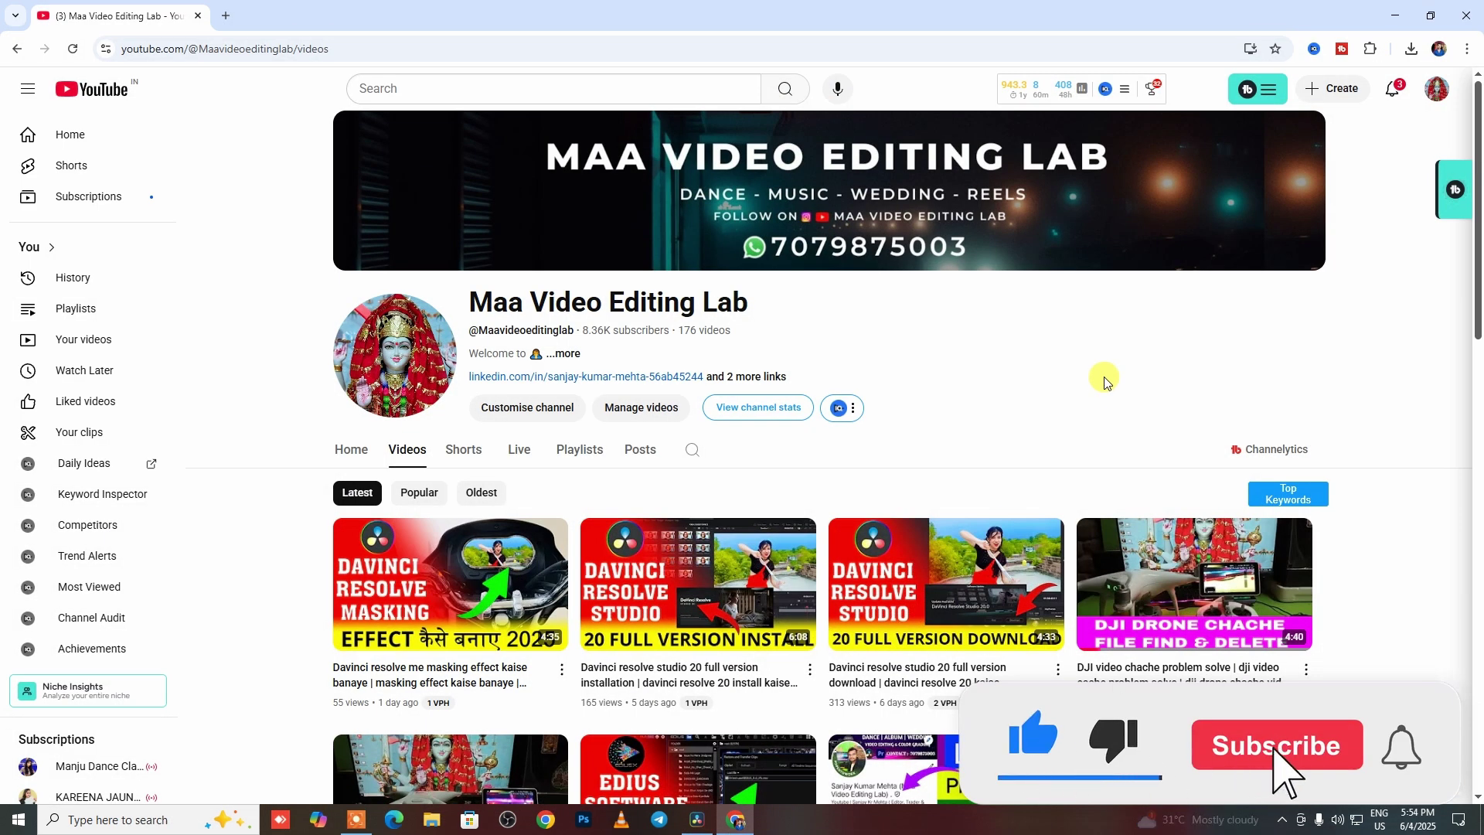